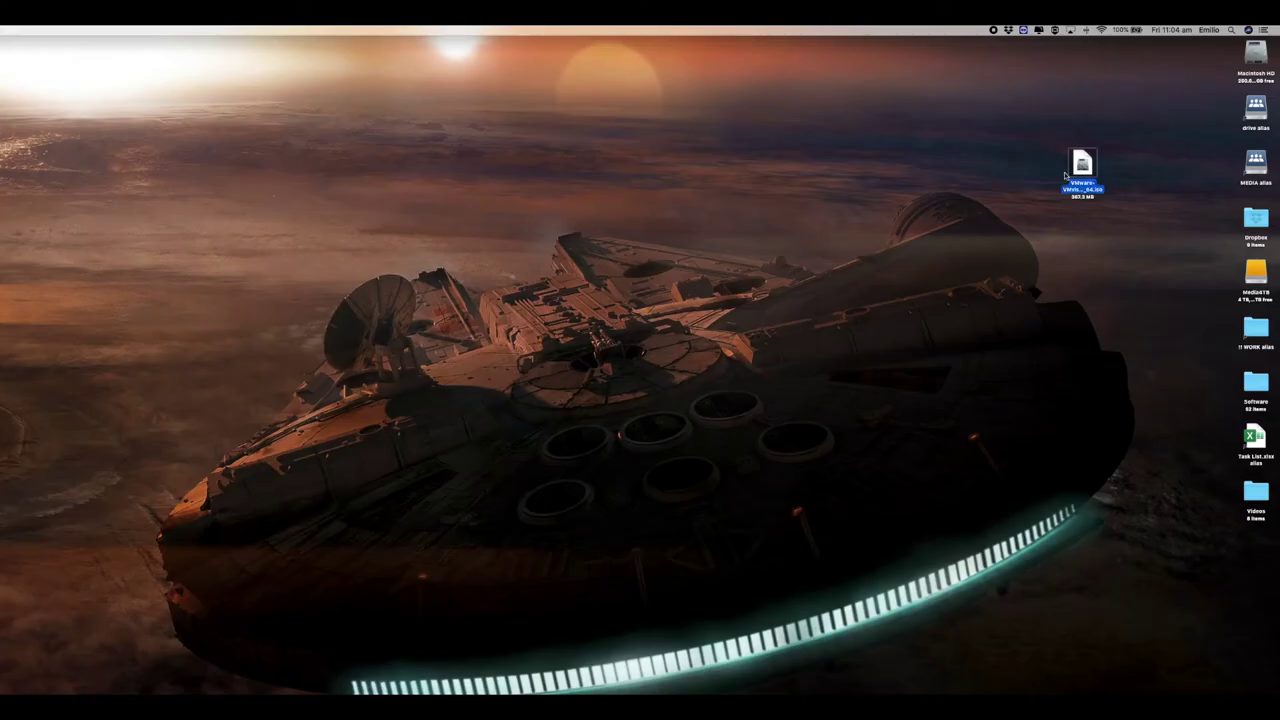
Step: Move the ESXi installer ISO to a clear desktop spot and launch VMware Fusion
{"action": "left_click_drag", "start_coordinate": [1083, 163], "coordinate": [909, 218]}
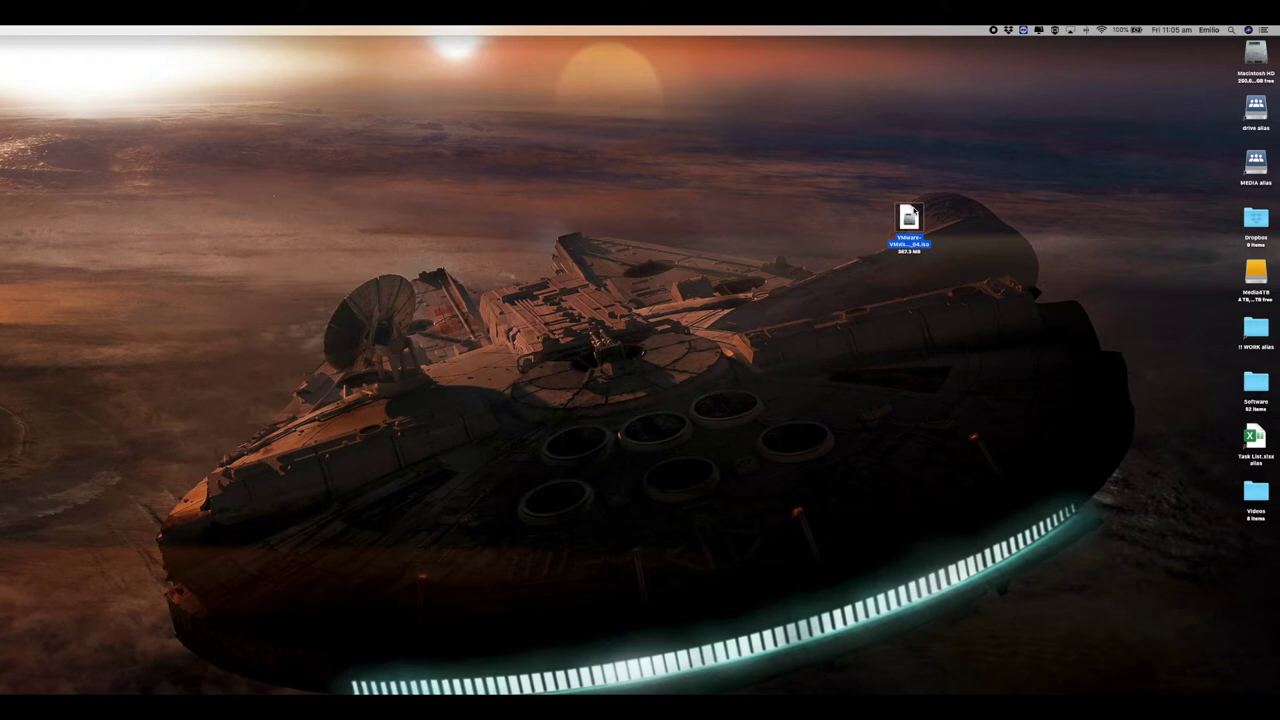
{"action": "left_click", "coordinate": [987, 224]}
{"action": "left_click", "coordinate": [1231, 30]}
{"action": "type", "text": "fusio"}
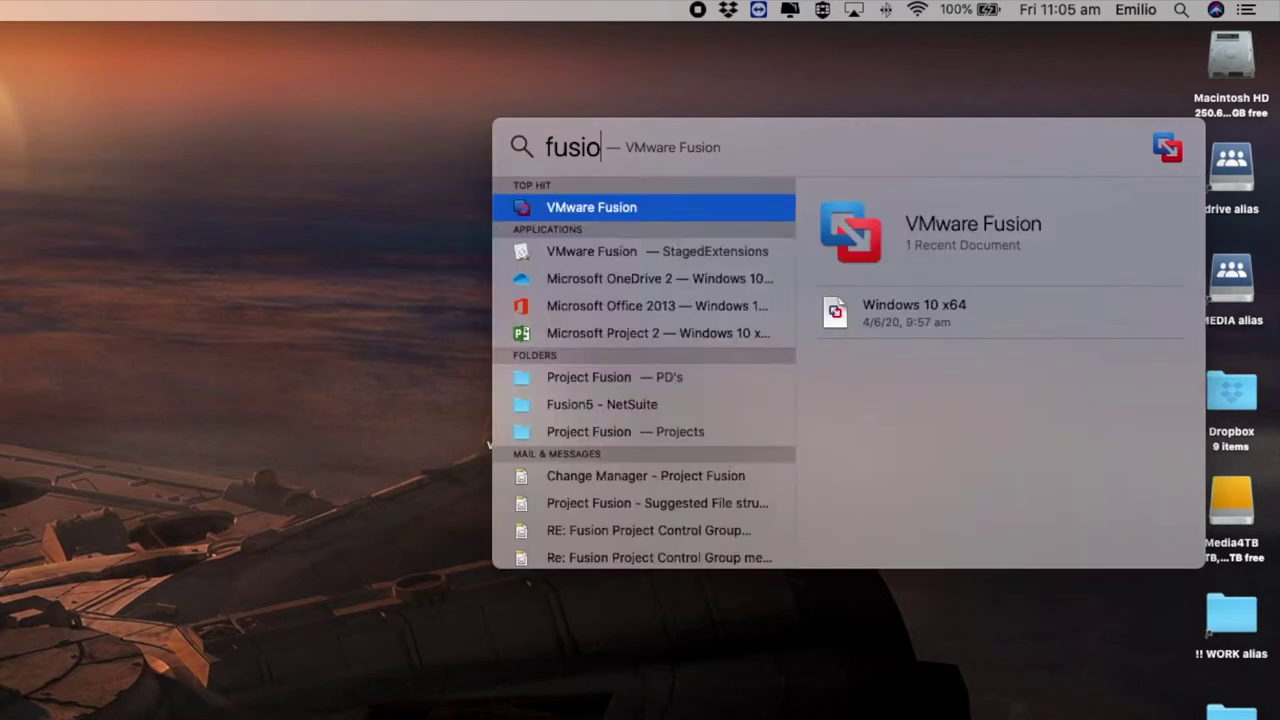
{"action": "key", "text": "Return"}
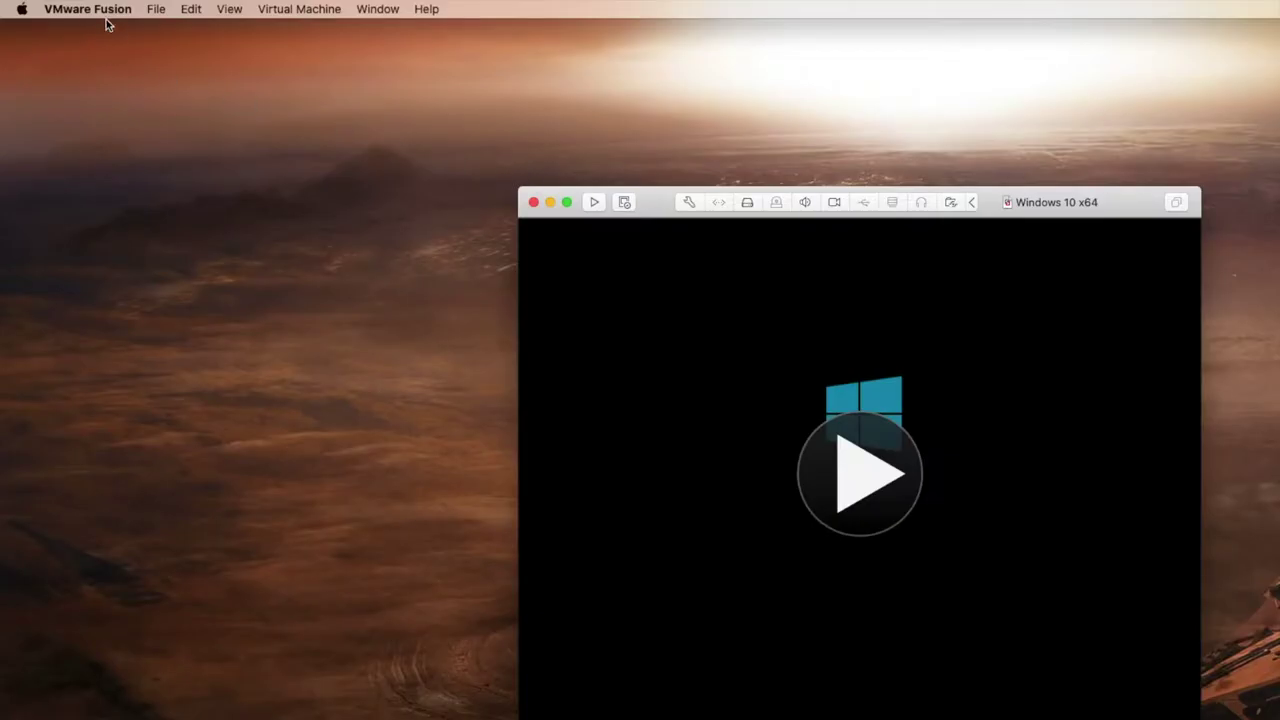
Step: Start a new virtual machine using the VMware-VMvisor-Installer-7.0.0 ISO from the desktop as its installation image
{"action": "left_click", "coordinate": [157, 10]}
{"action": "left_click", "coordinate": [207, 35]}
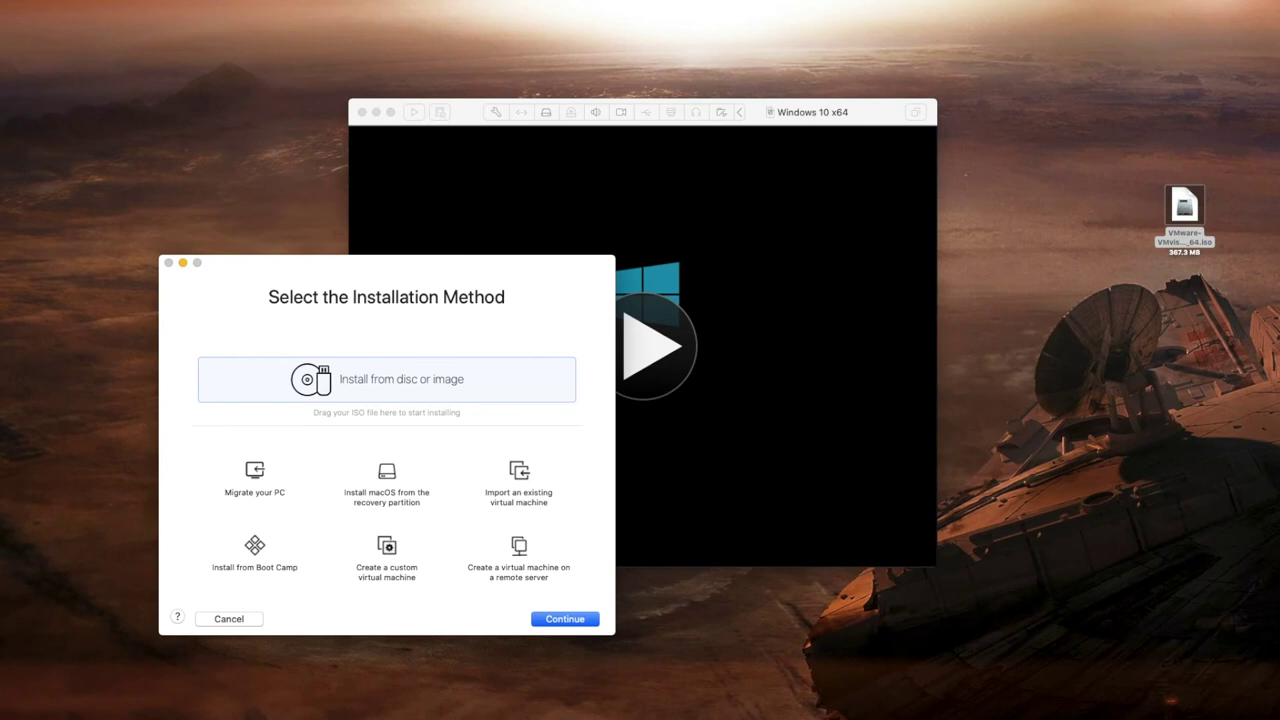
{"action": "left_click_drag", "start_coordinate": [260, 268], "coordinate": [518, 165]}
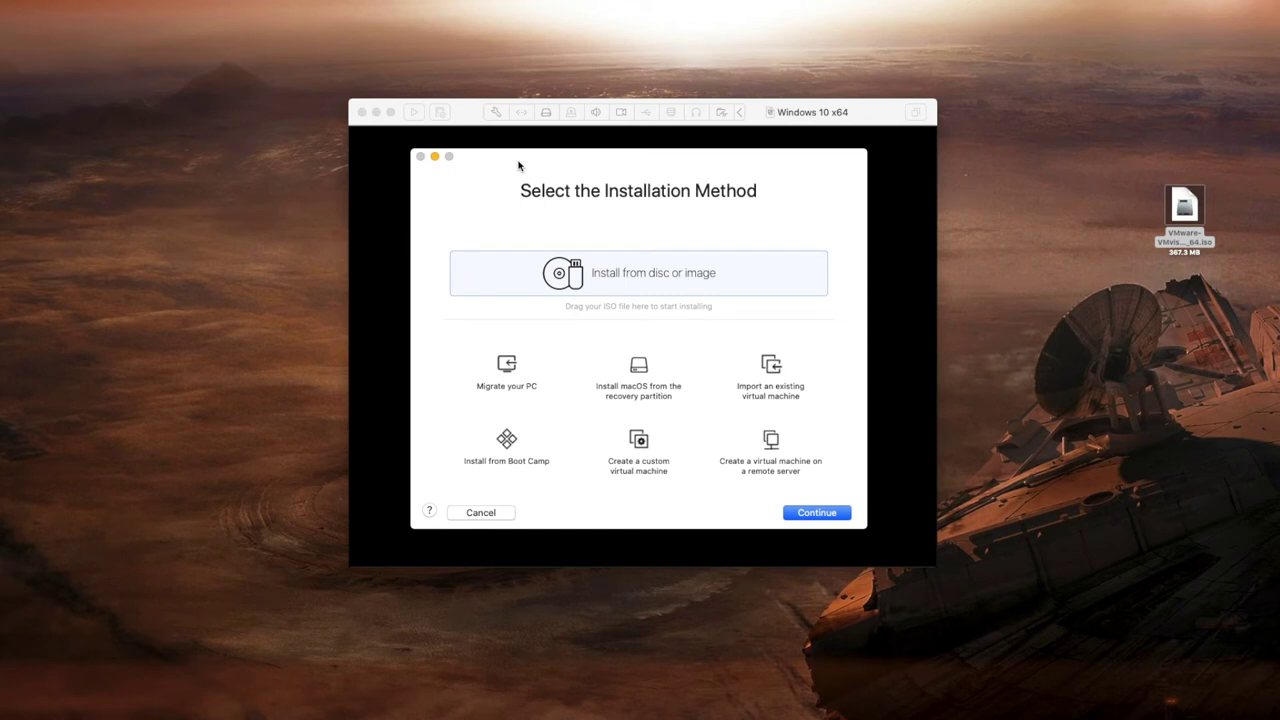
{"action": "left_click_drag", "start_coordinate": [518, 165], "coordinate": [510, 157]}
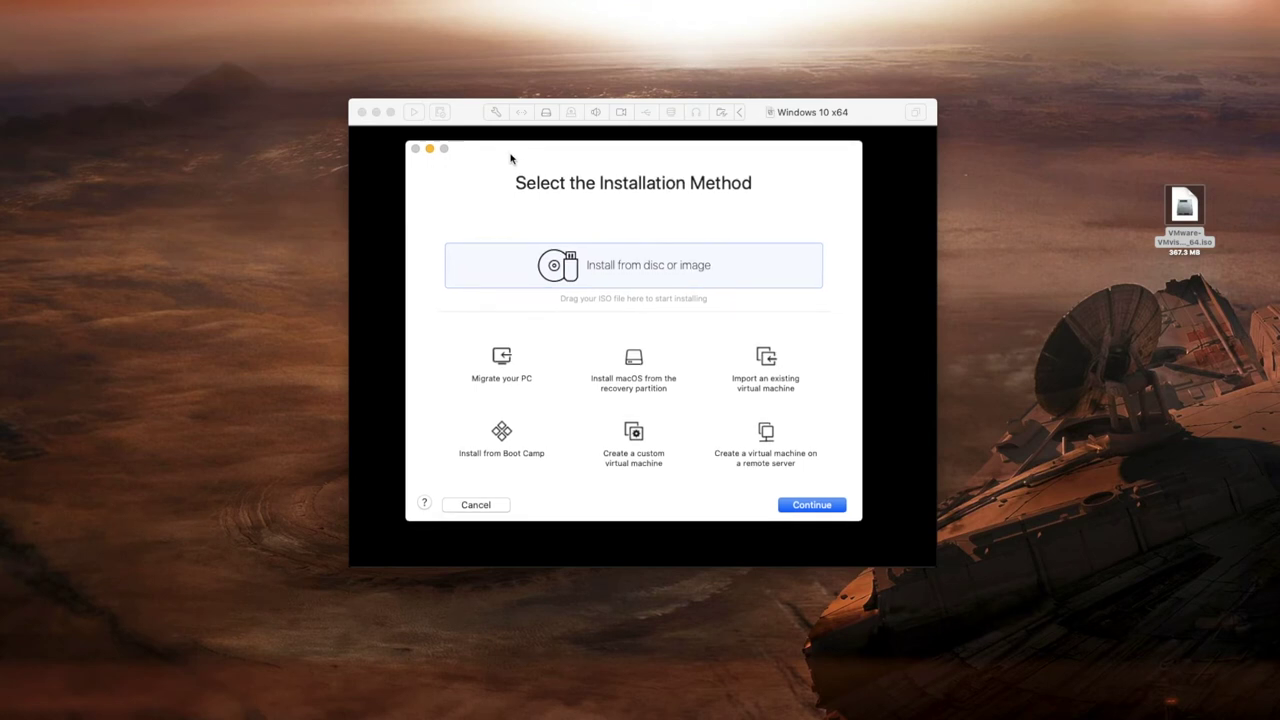
{"action": "left_click_drag", "start_coordinate": [1108, 154], "coordinate": [1257, 310]}
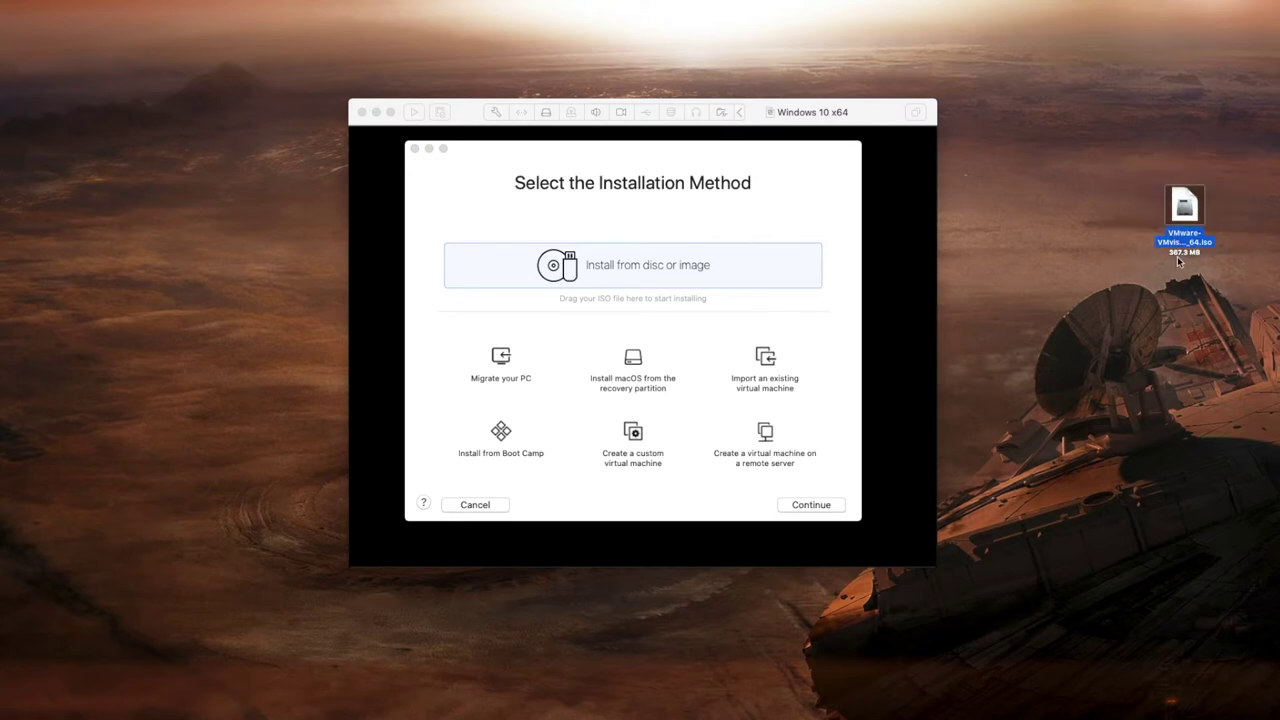
{"action": "left_click_drag", "start_coordinate": [1187, 210], "coordinate": [626, 268]}
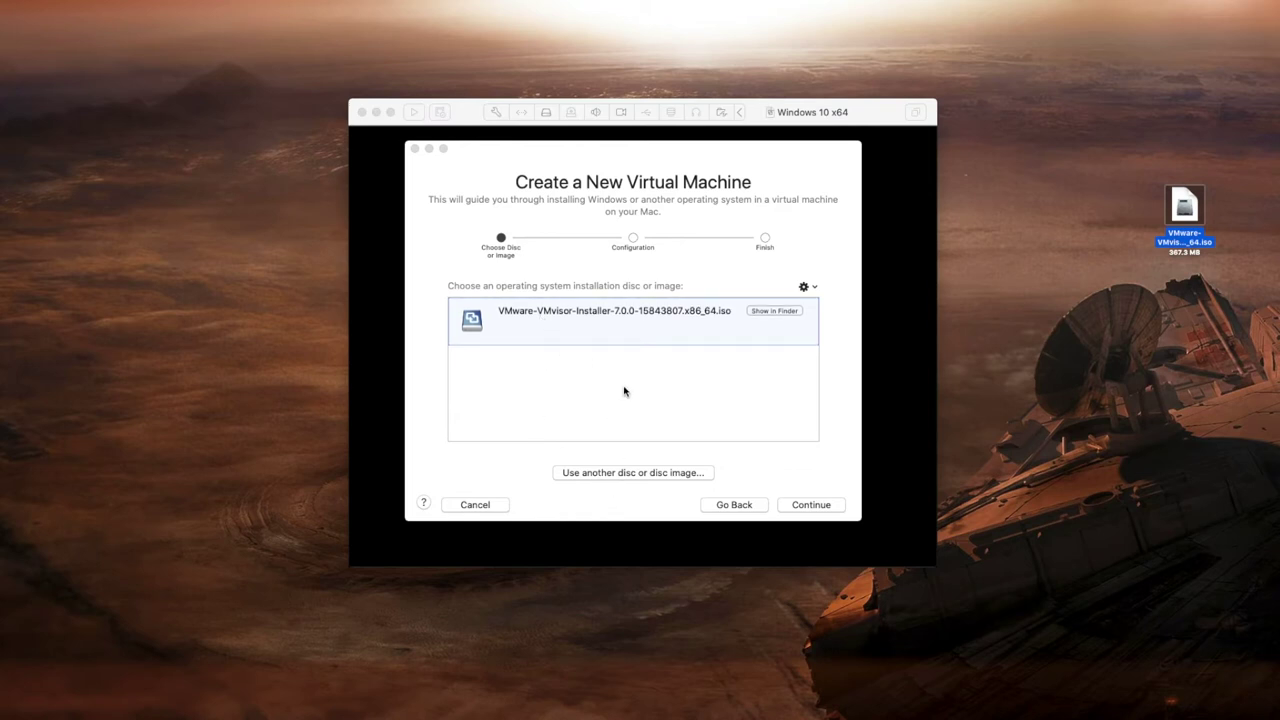
Step: Configure the new virtual machine with VMware ESXi 6.x as its operating system and UEFI boot firmware
{"action": "left_click", "coordinate": [822, 506]}
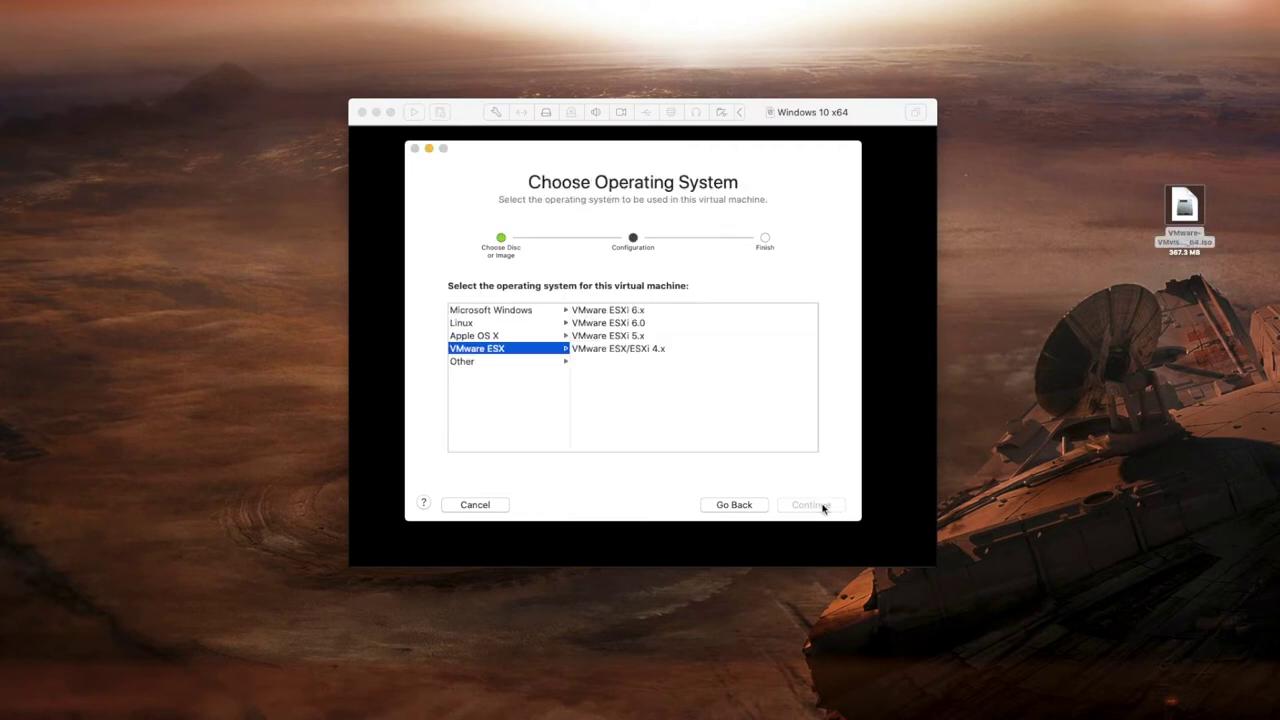
{"action": "left_click", "coordinate": [627, 312]}
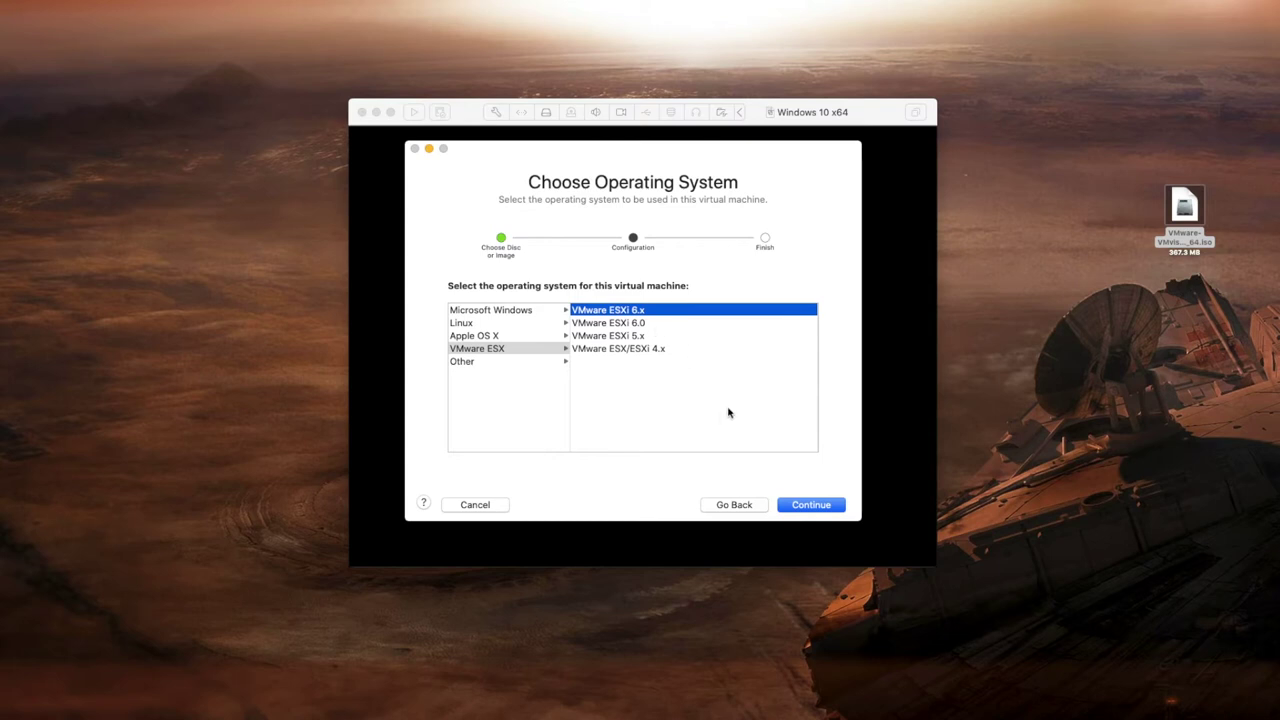
{"action": "left_click", "coordinate": [818, 507]}
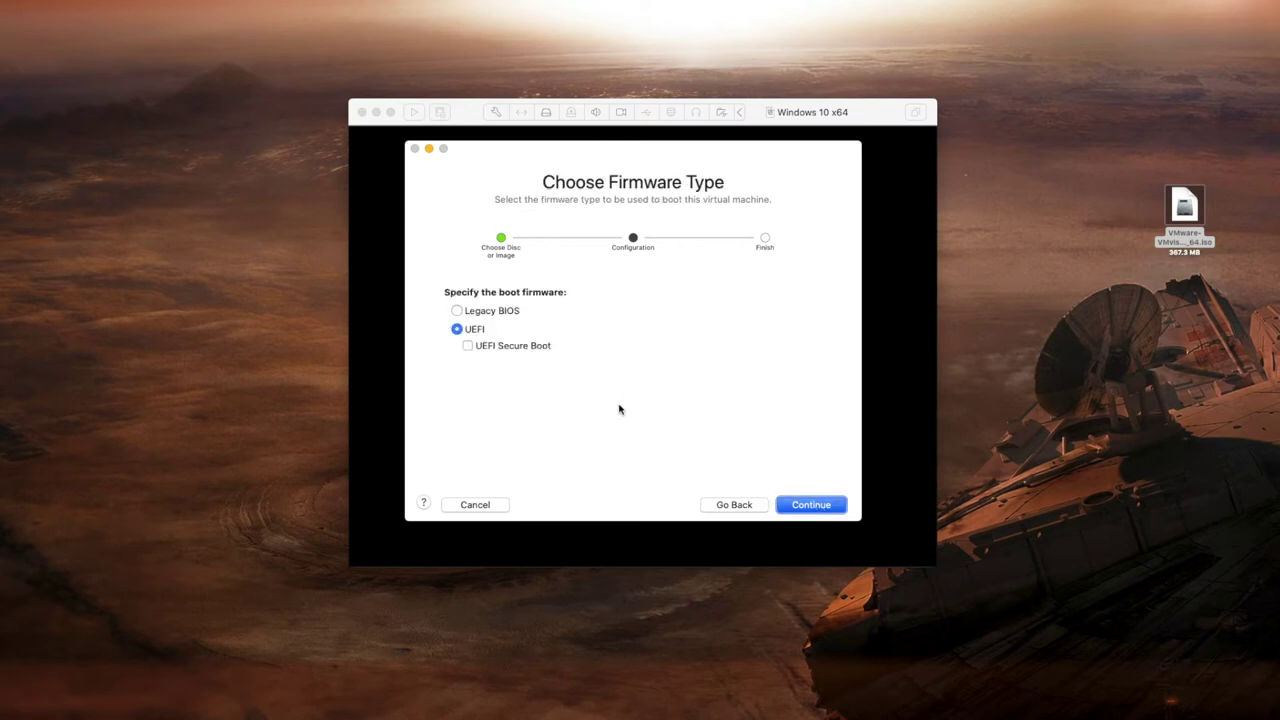
{"action": "left_click", "coordinate": [820, 508]}
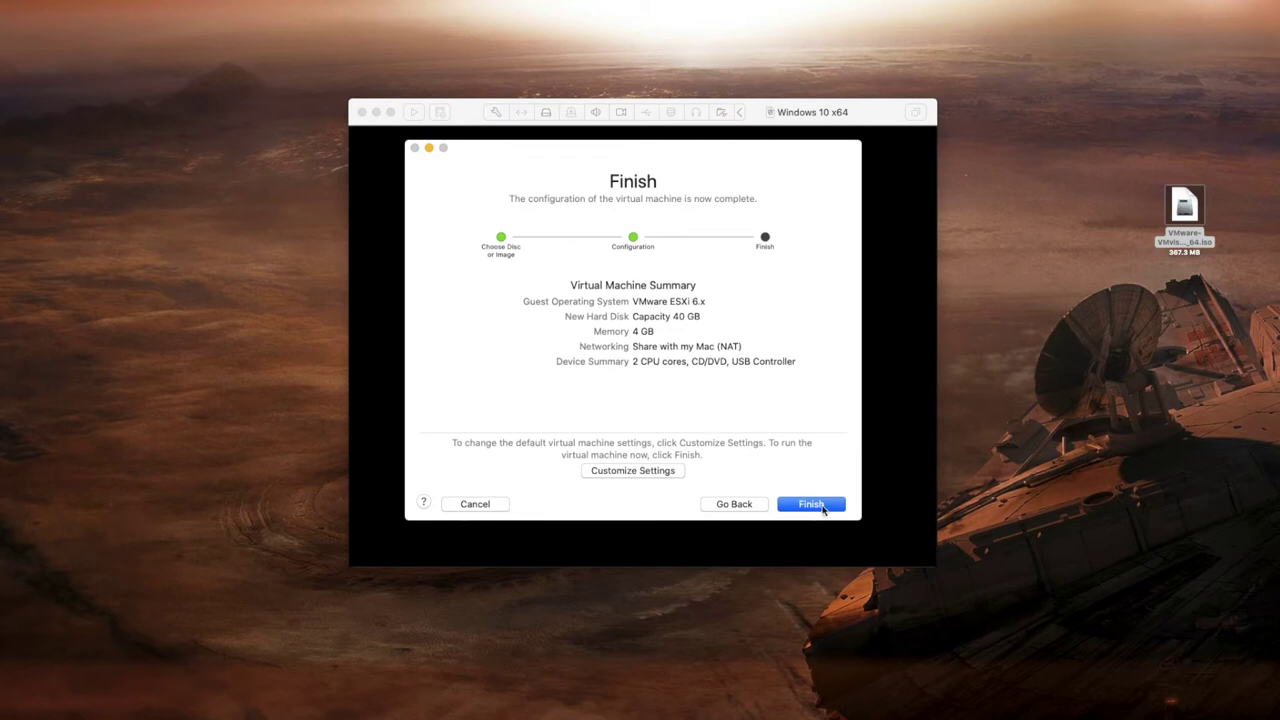
Step: Finish the virtual machine with its default hardware settings and save it as VMware ESXi 7.0 in Virtual Machines
{"action": "left_click", "coordinate": [812, 504]}
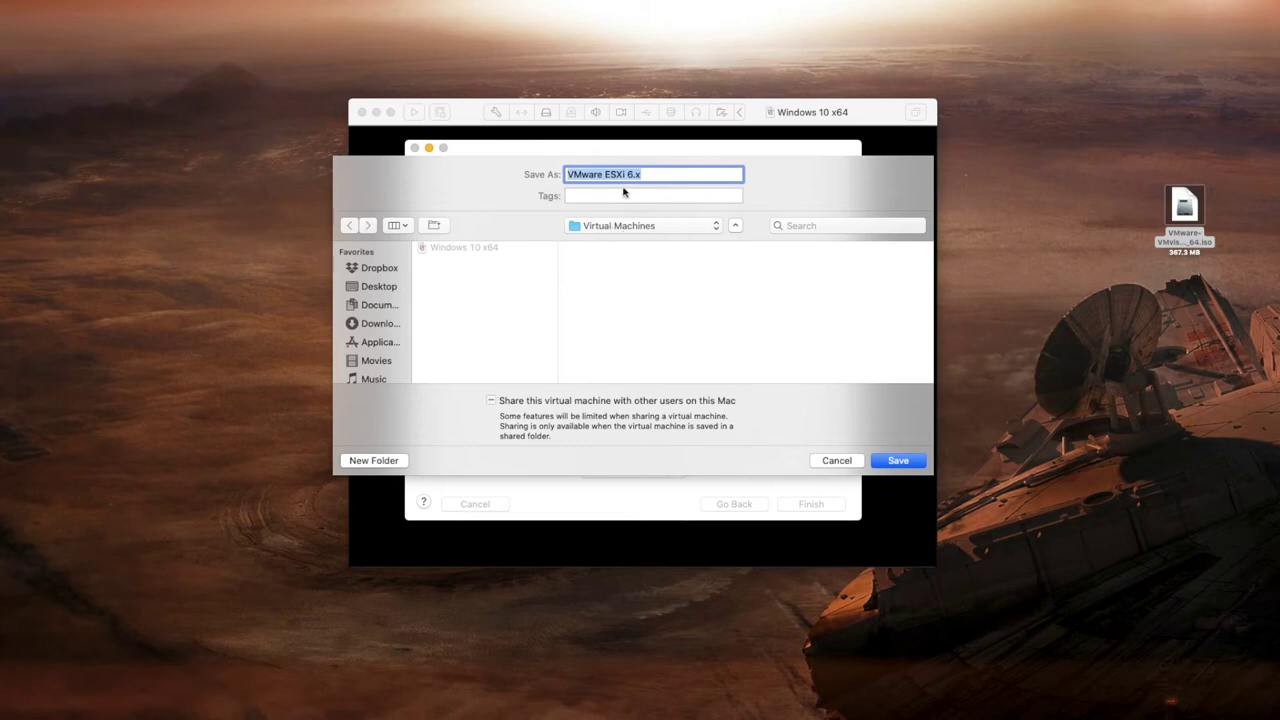
{"action": "key", "text": "Right"}
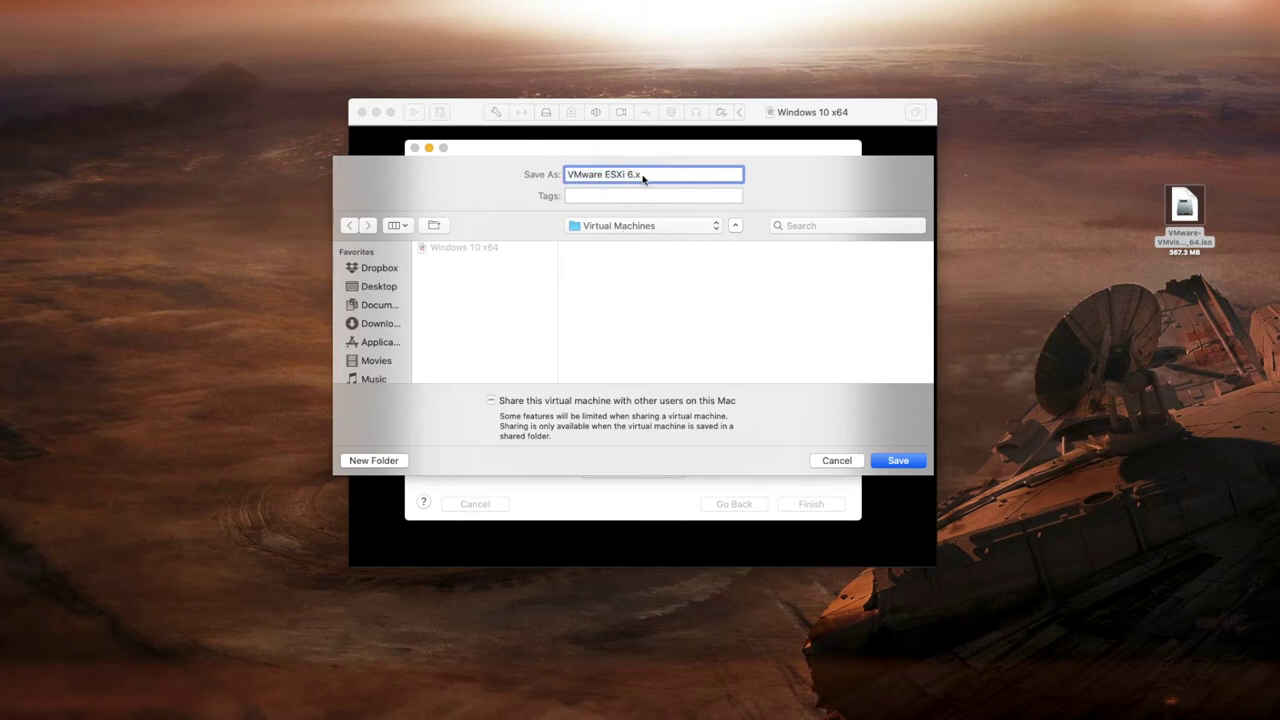
{"action": "key", "text": "BackSpace"}
{"action": "key", "text": "BackSpace"}
{"action": "key", "text": "BackSpace"}
{"action": "type", "text": "7/0"}
{"action": "key", "text": "BackSpace"}
{"action": "key", "text": "BackSpace"}
{"action": "type", "text": ".0"}
{"action": "left_click", "coordinate": [897, 461]}
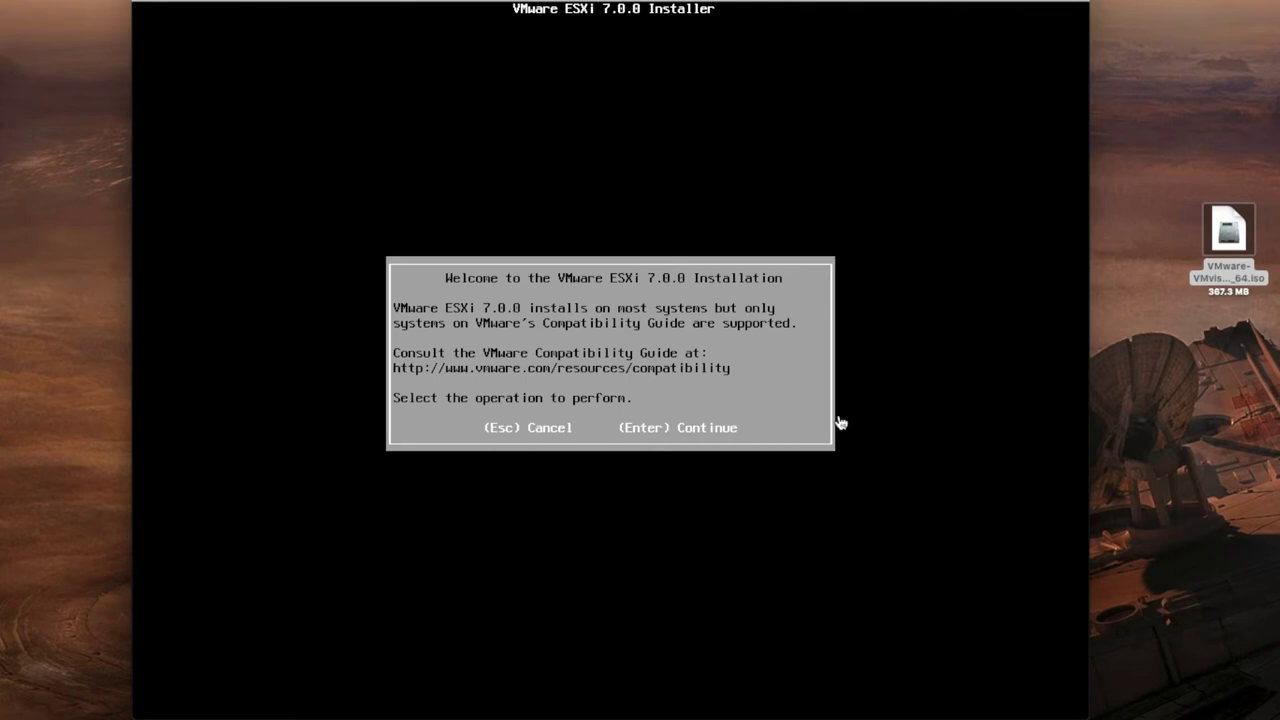
Step: Accept the ESXi 7.0.0 license agreement and choose the local 40 GiB VMware disk with the US Default keyboard layout
{"action": "key", "text": "Return"}
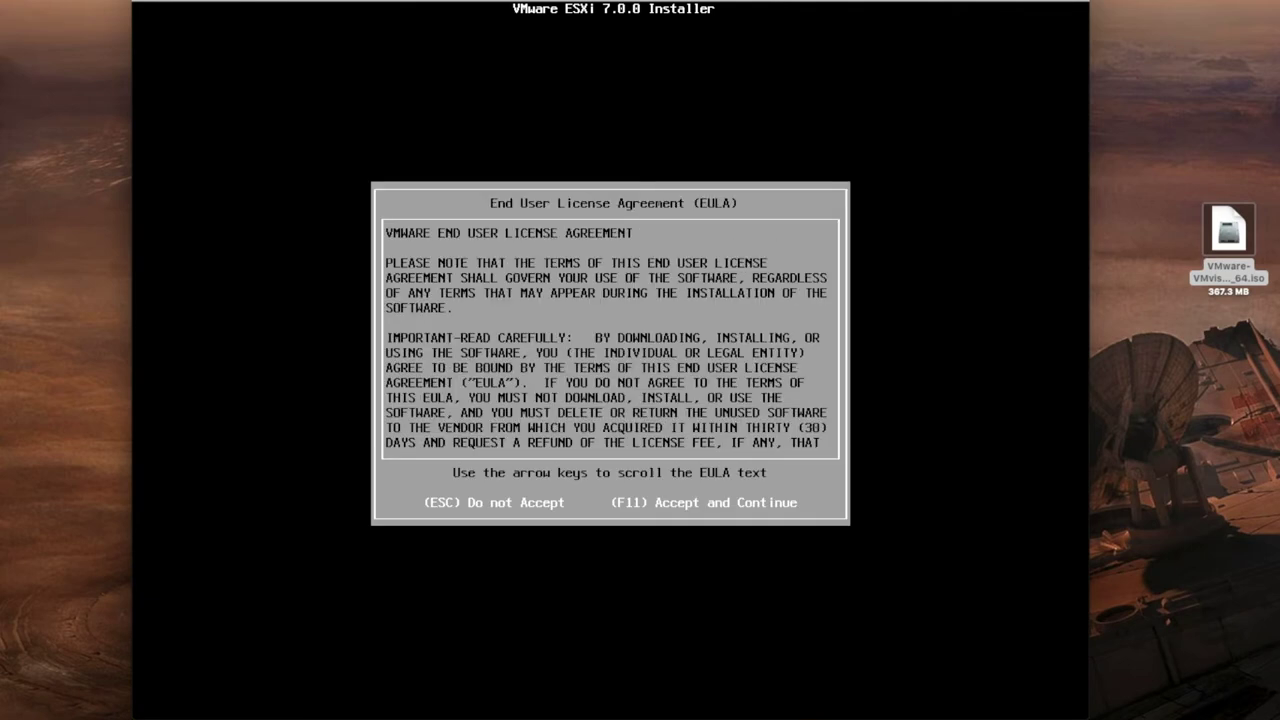
{"action": "key", "text": "F11"}
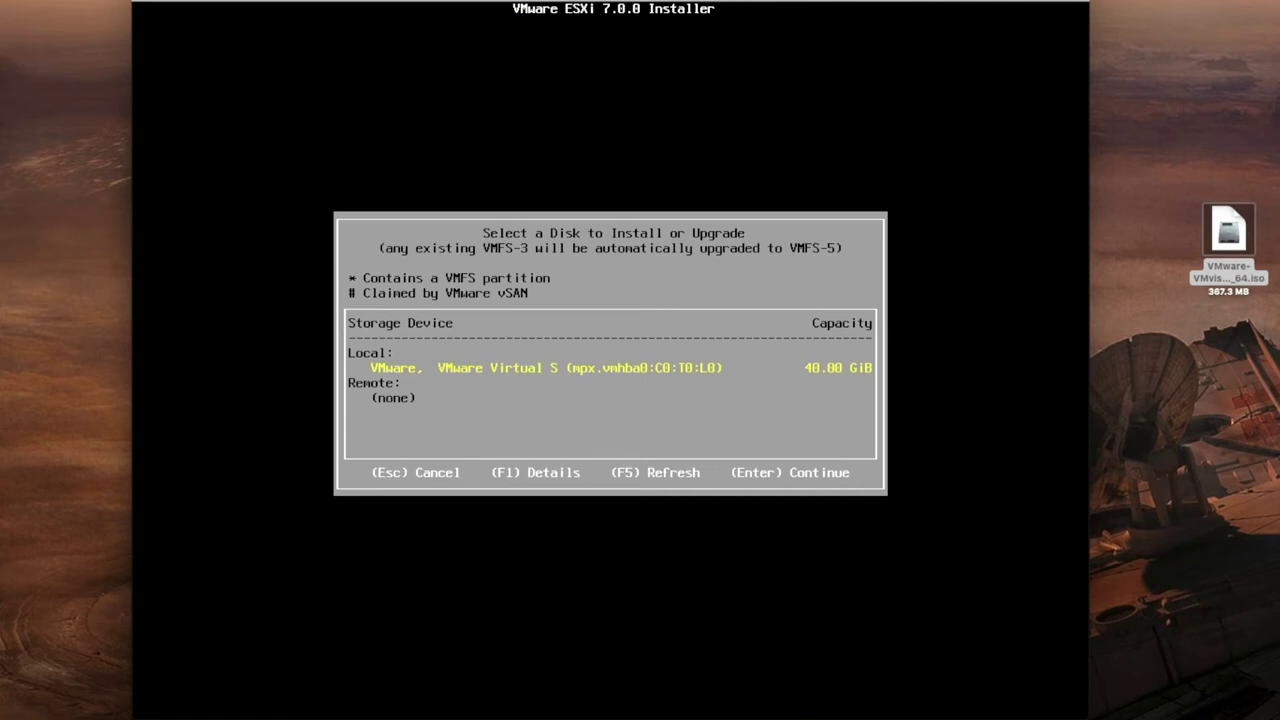
{"action": "key", "text": "Return"}
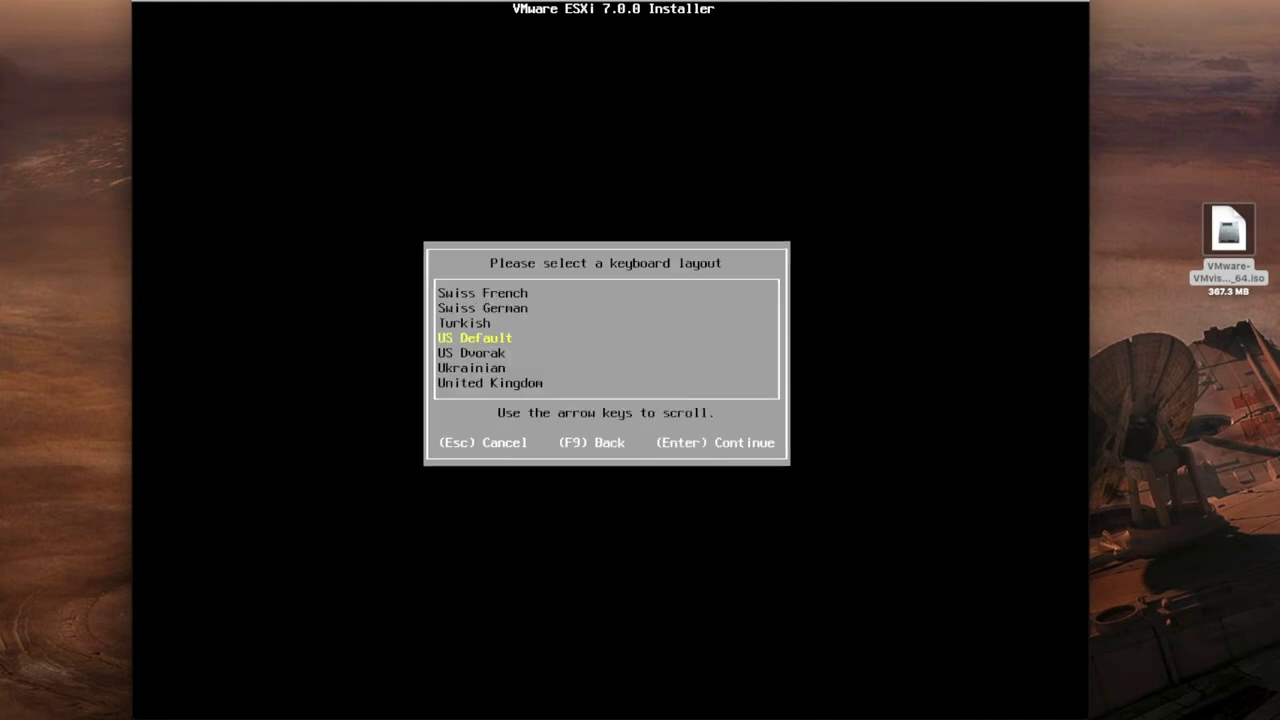
{"action": "key", "text": "Return"}
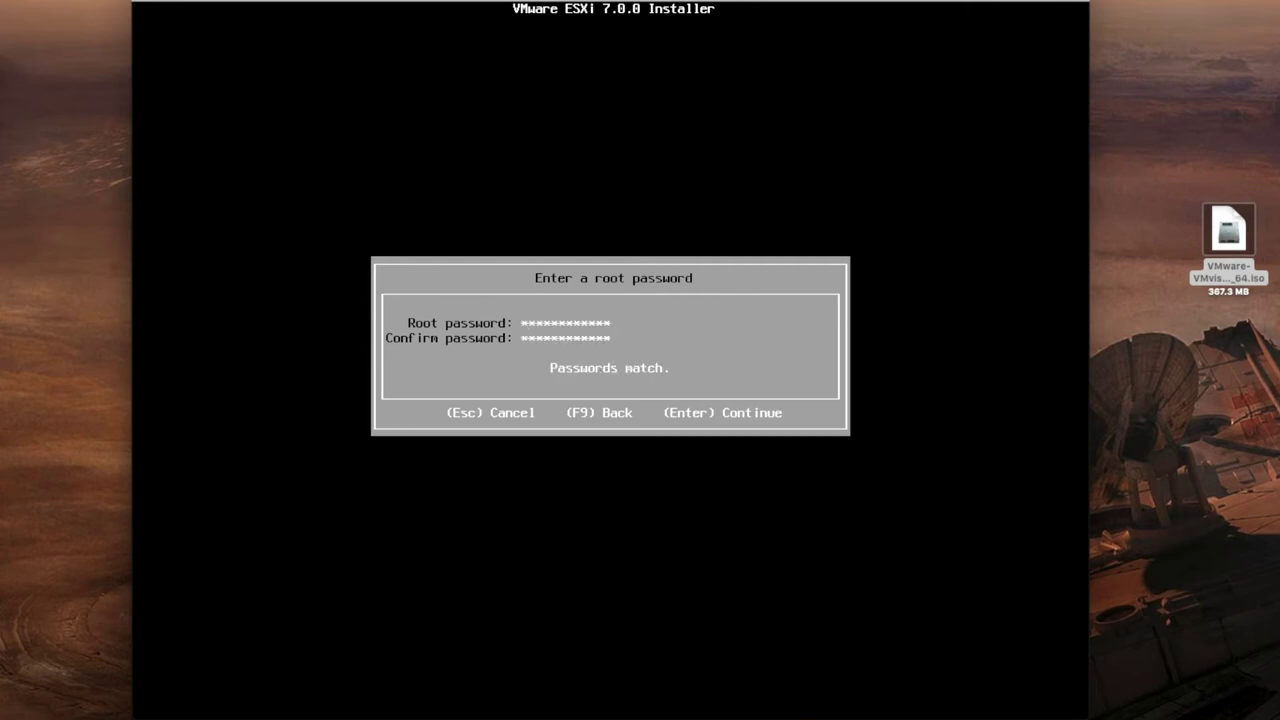
Step: Enter and confirm the root password, then install ESXi 7.0.0 on the chosen disk and reboot the server
{"action": "key", "text": "Return"}
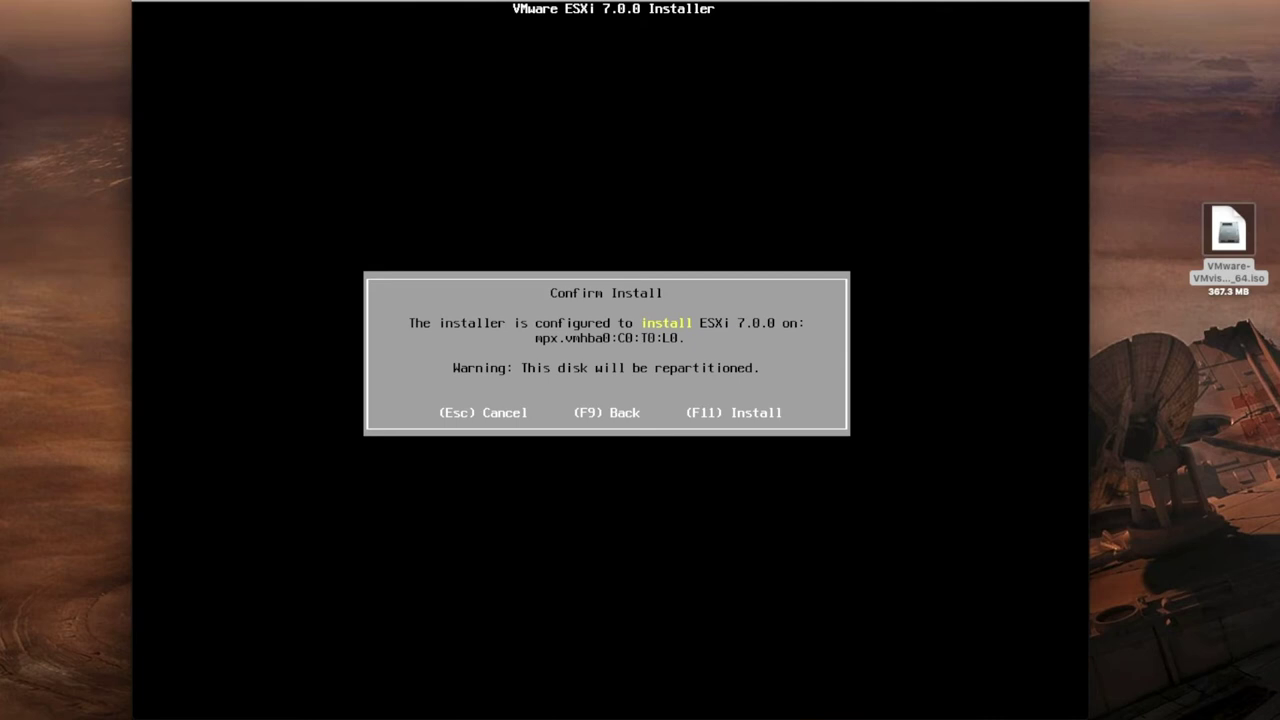
{"action": "key", "text": "F11"}
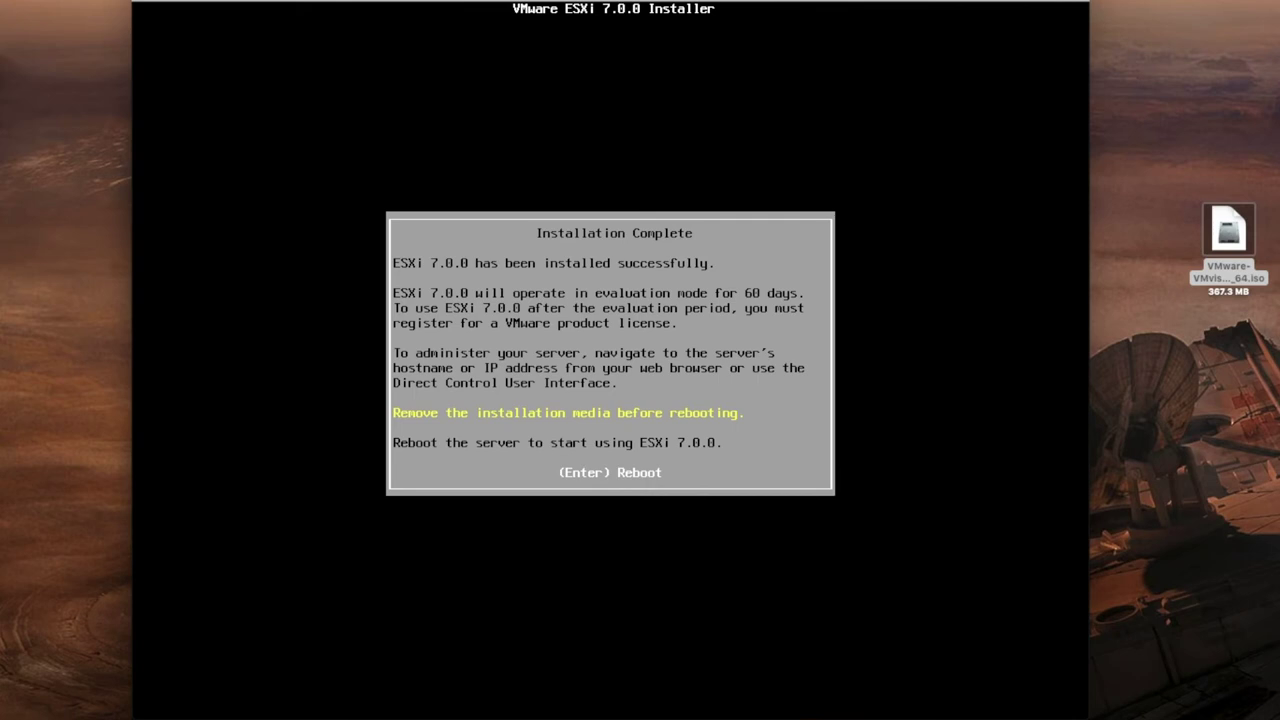
{"action": "key", "text": "Return"}
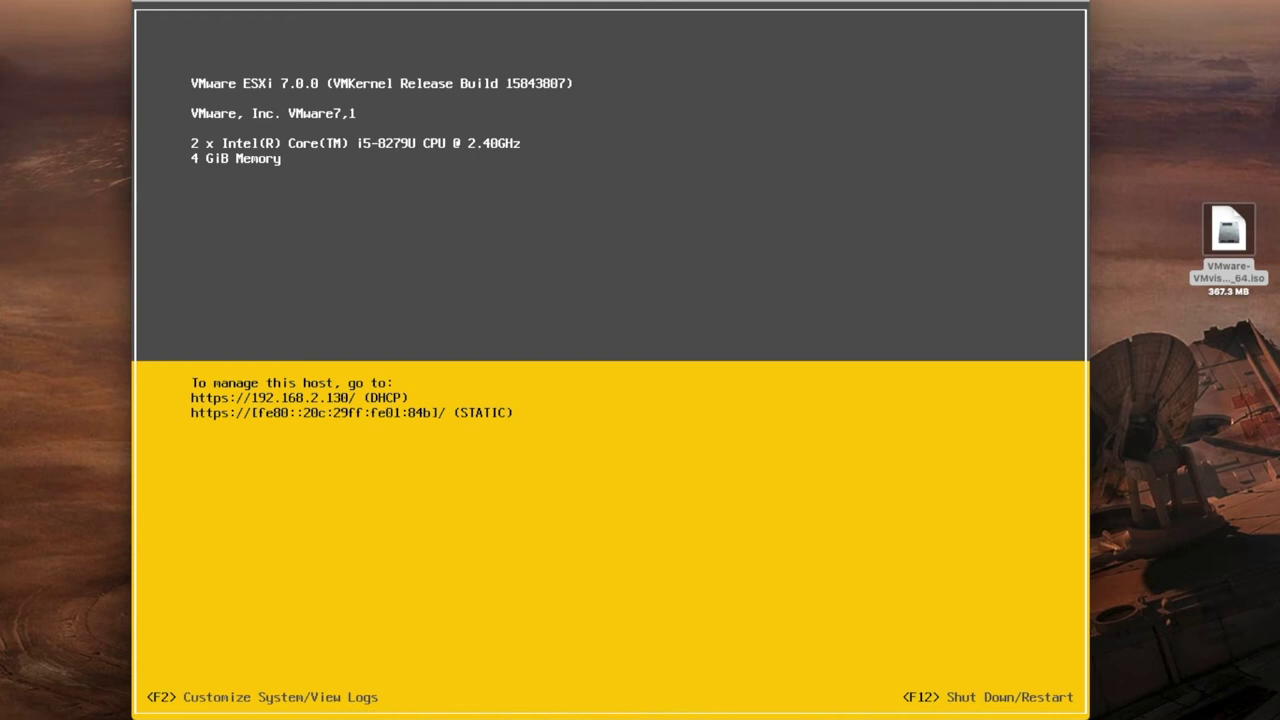
Step: Log in to the host's system customization as root with the root password
{"action": "key", "text": "F2"}
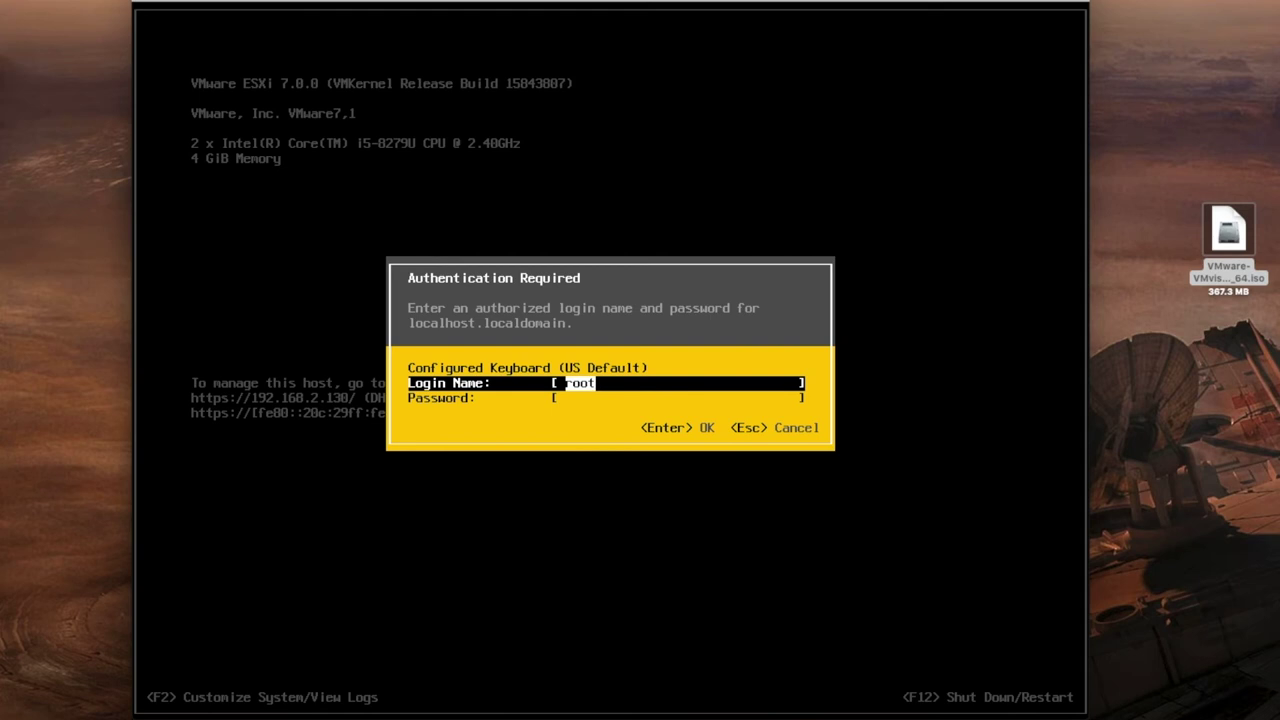
{"action": "key", "text": "Down"}
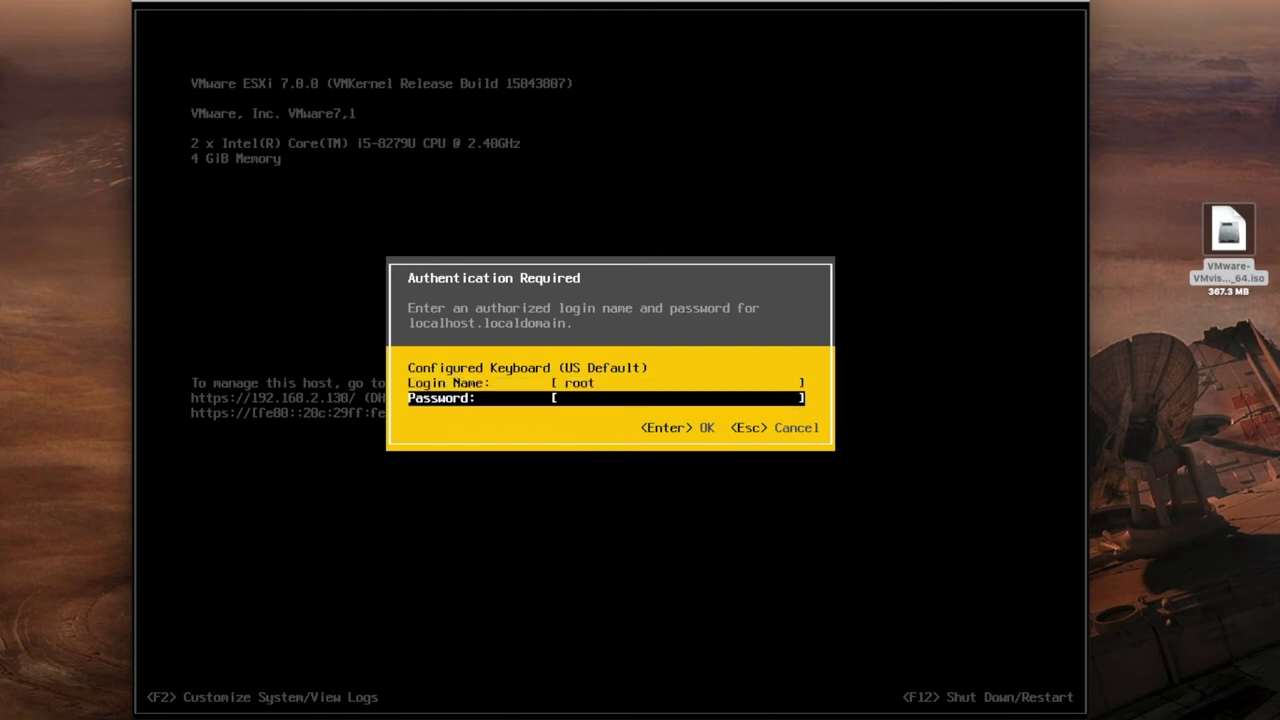
{"action": "key", "text": "Return"}
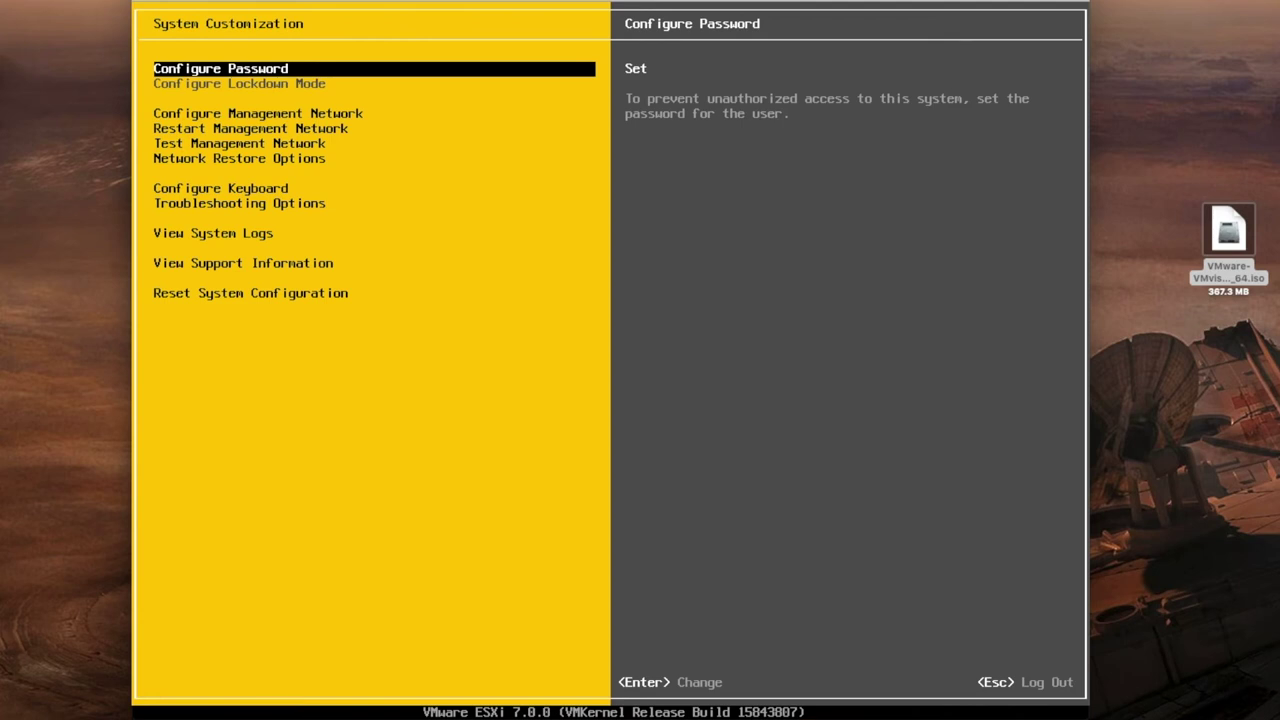
Step: Switch the management network's IPv4 configuration to a static address and network configuration
{"action": "key", "text": "Down"}
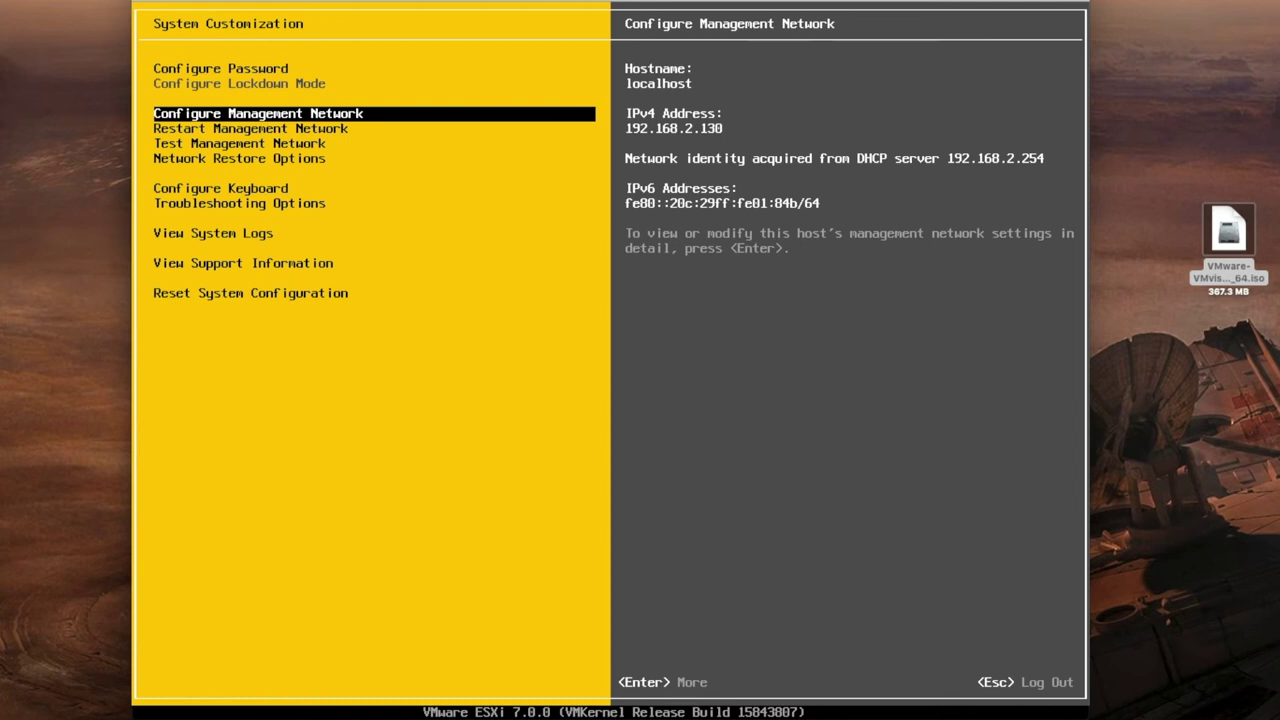
{"action": "key", "text": "Return"}
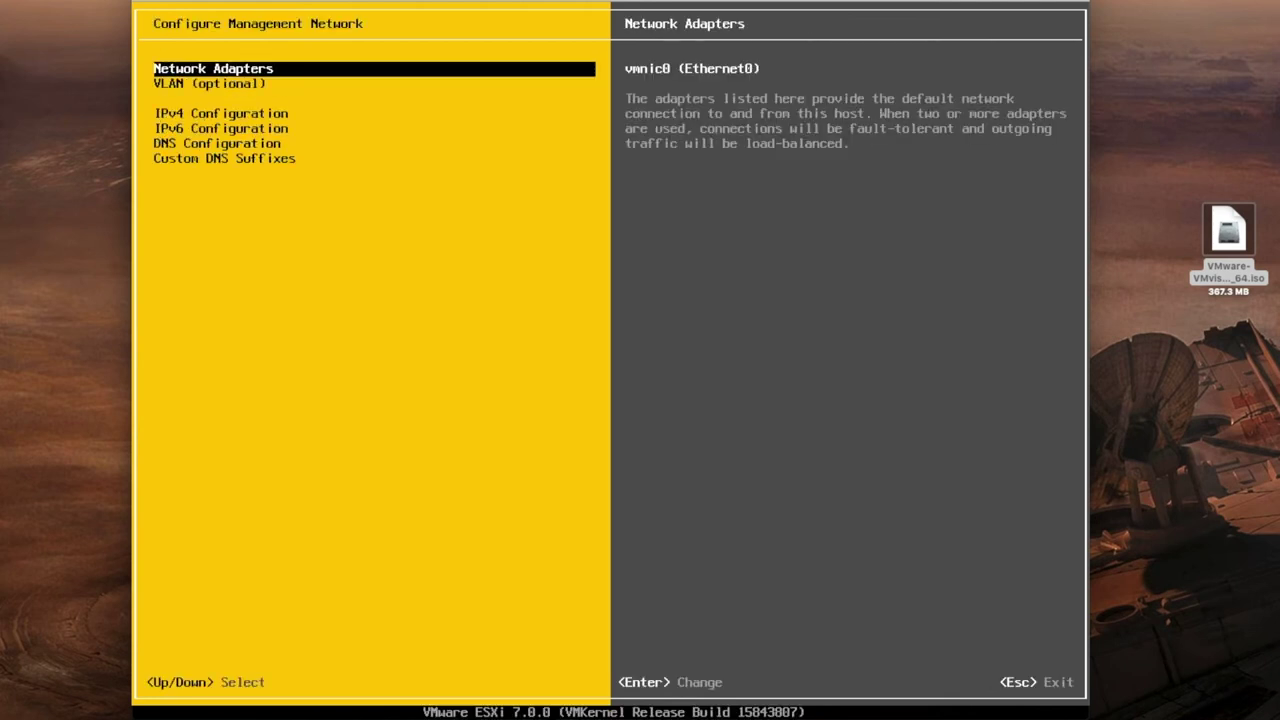
{"action": "key", "text": "Down"}
{"action": "key", "text": "Down"}
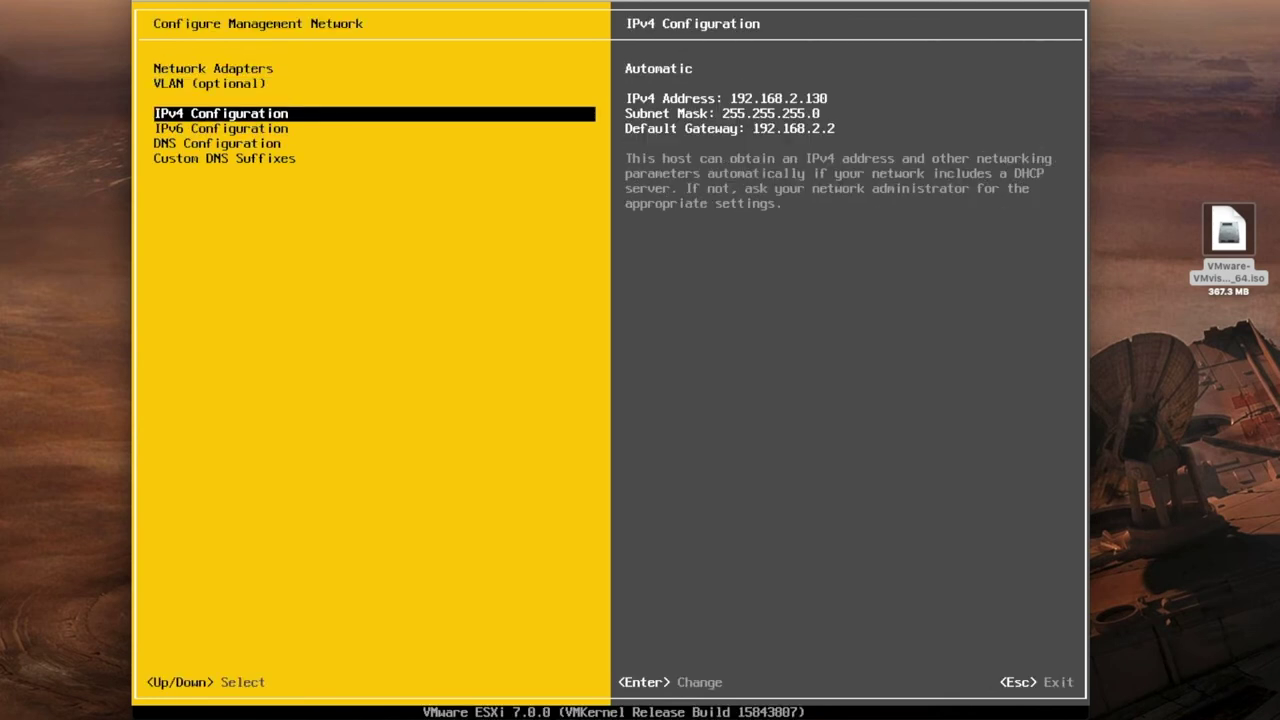
{"action": "key", "text": "Return"}
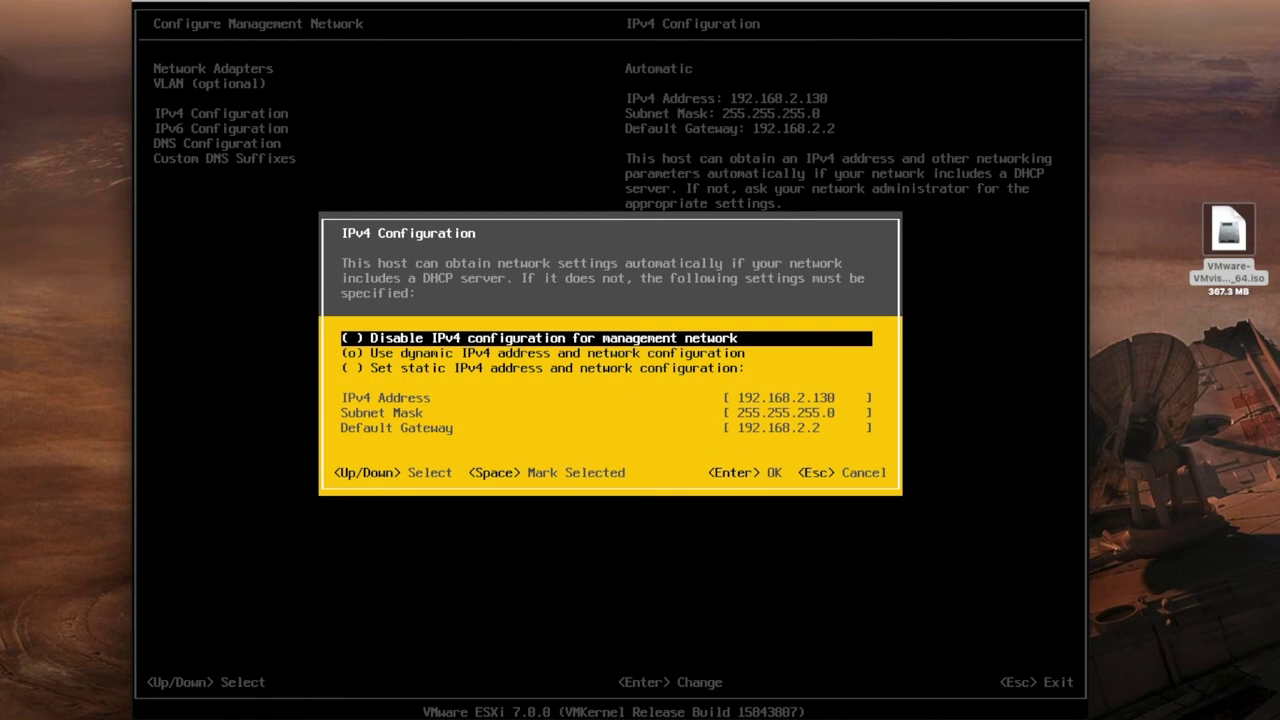
{"action": "key", "text": "Down"}
{"action": "key", "text": "Down"}
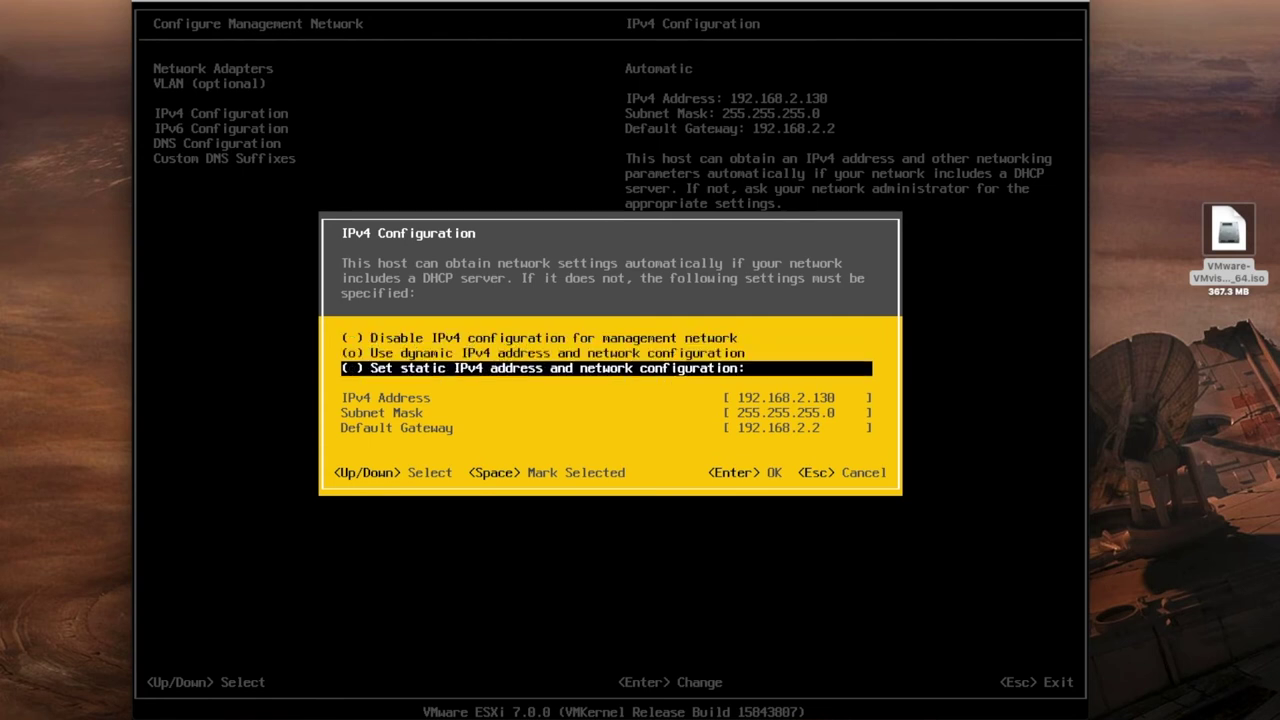
{"action": "key", "text": "space"}
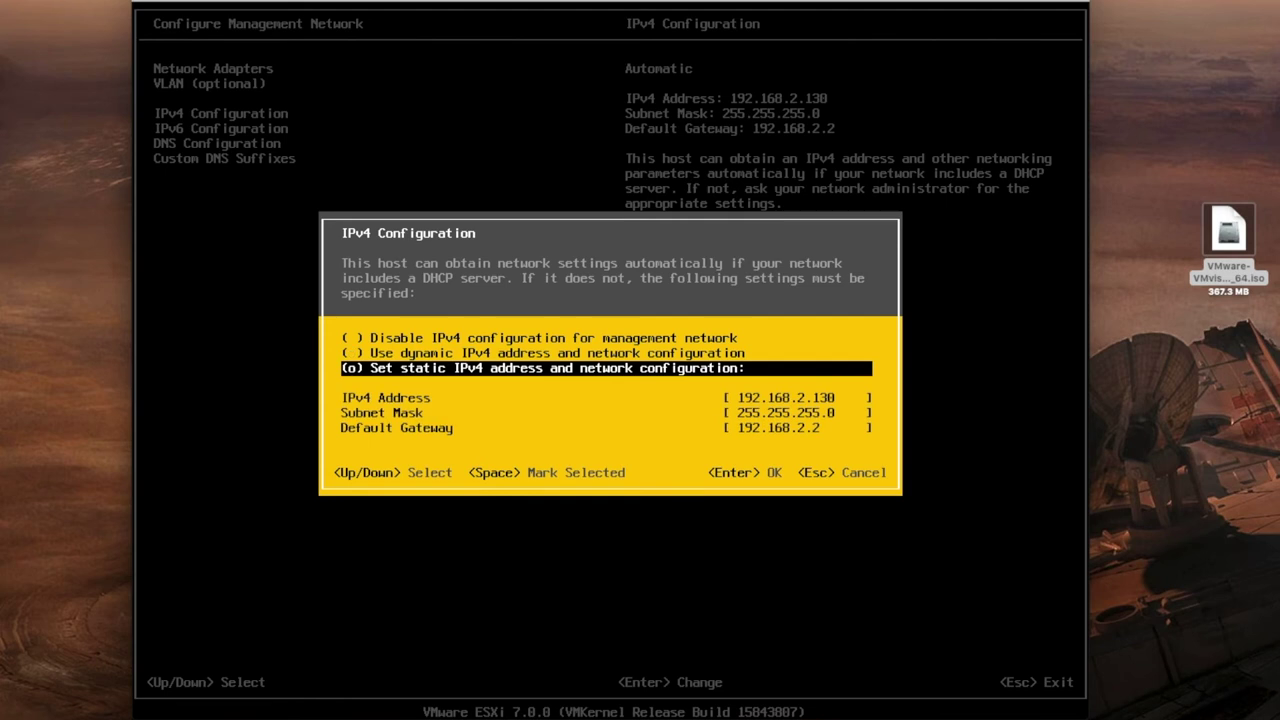
Step: Set the static IPv4 address to 192.168.2.100, keep the existing subnet mask and default gateway, and apply the configuration
{"action": "key", "text": "Down"}
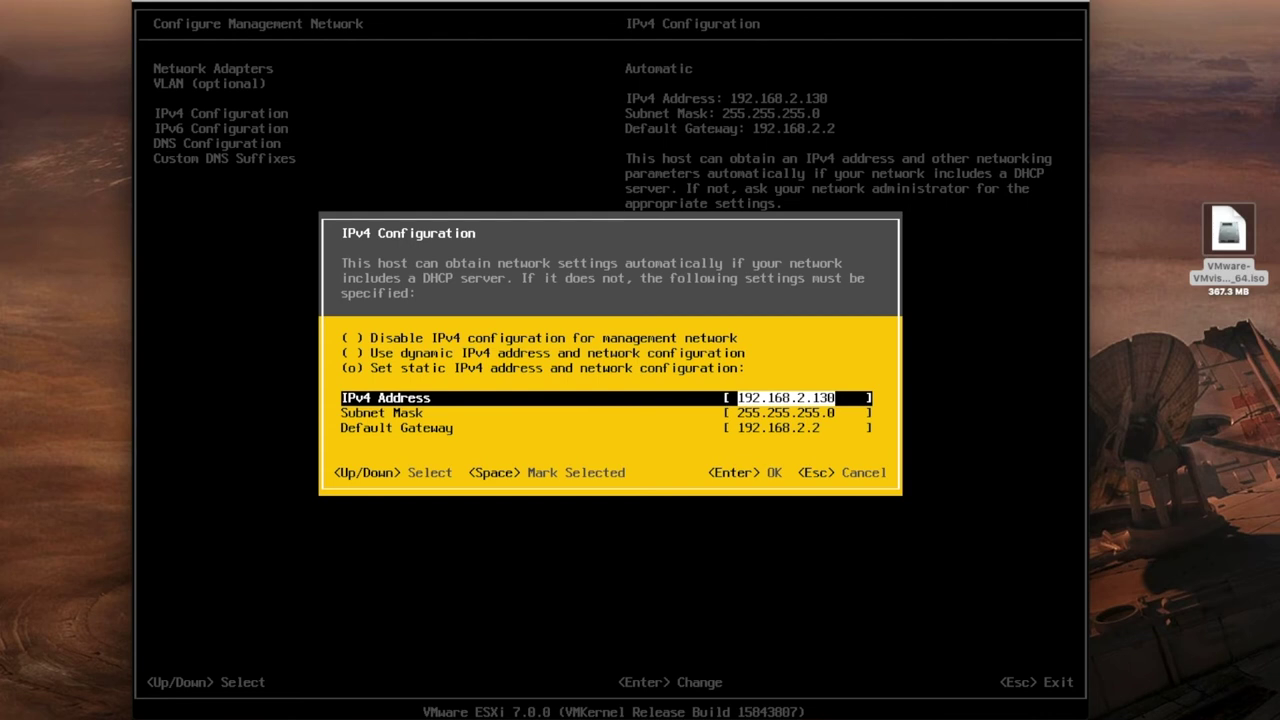
{"action": "key", "text": "BackSpace"}
{"action": "key", "text": "BackSpace"}
{"action": "type", "text": "00"}
{"action": "key", "text": "Down"}
{"action": "key", "text": "Down"}
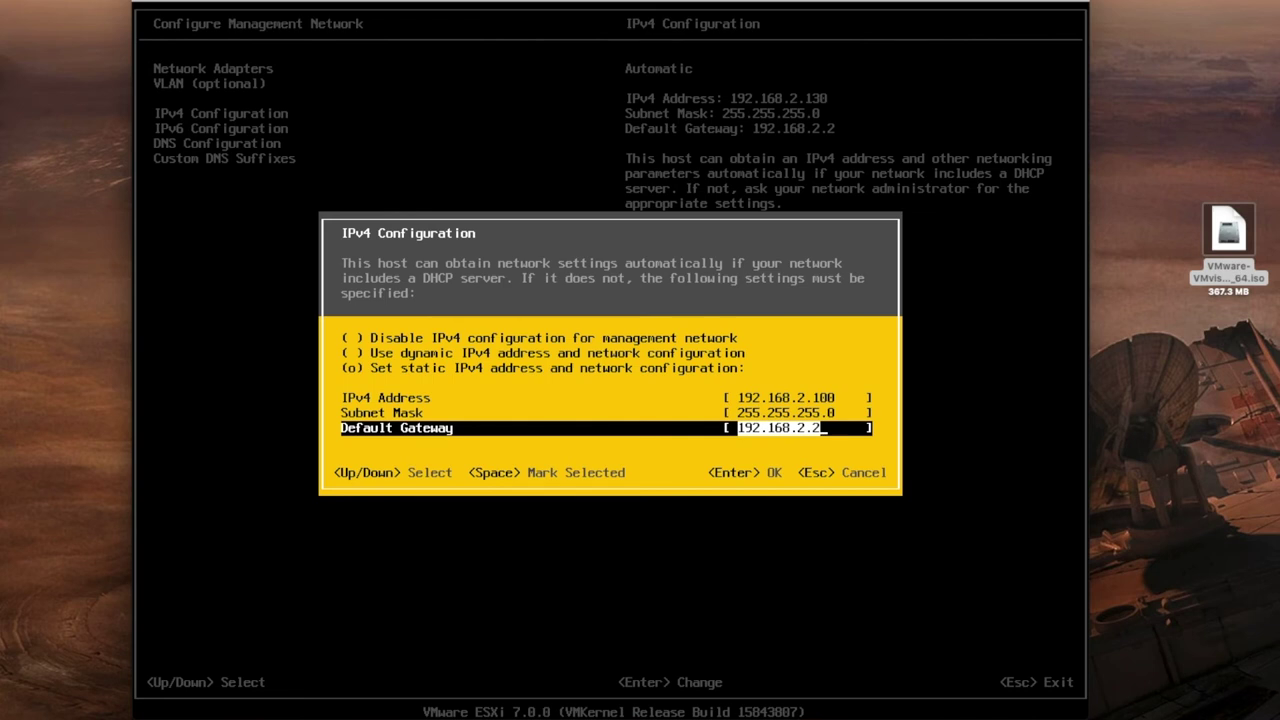
{"action": "key", "text": "Return"}
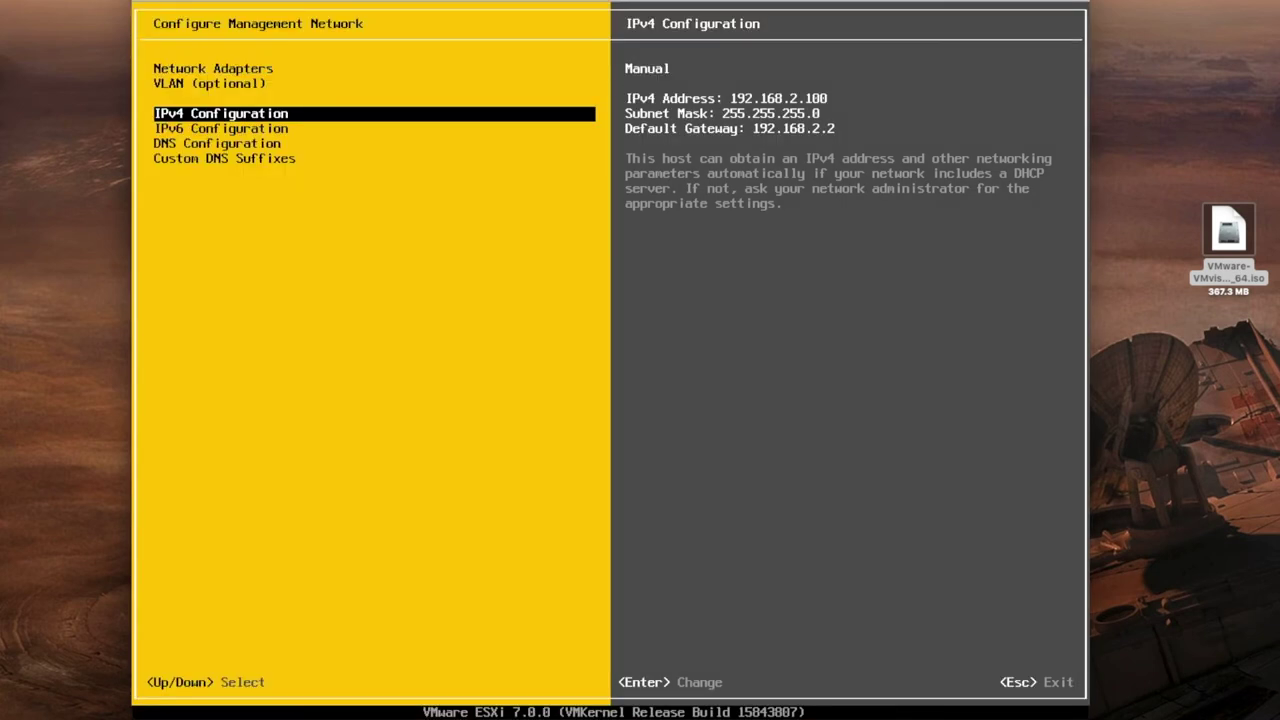
Step: Disable IPv6 for the management network, then apply the changes and reboot the host
{"action": "key", "text": "Up"}
{"action": "key", "text": "Up"}
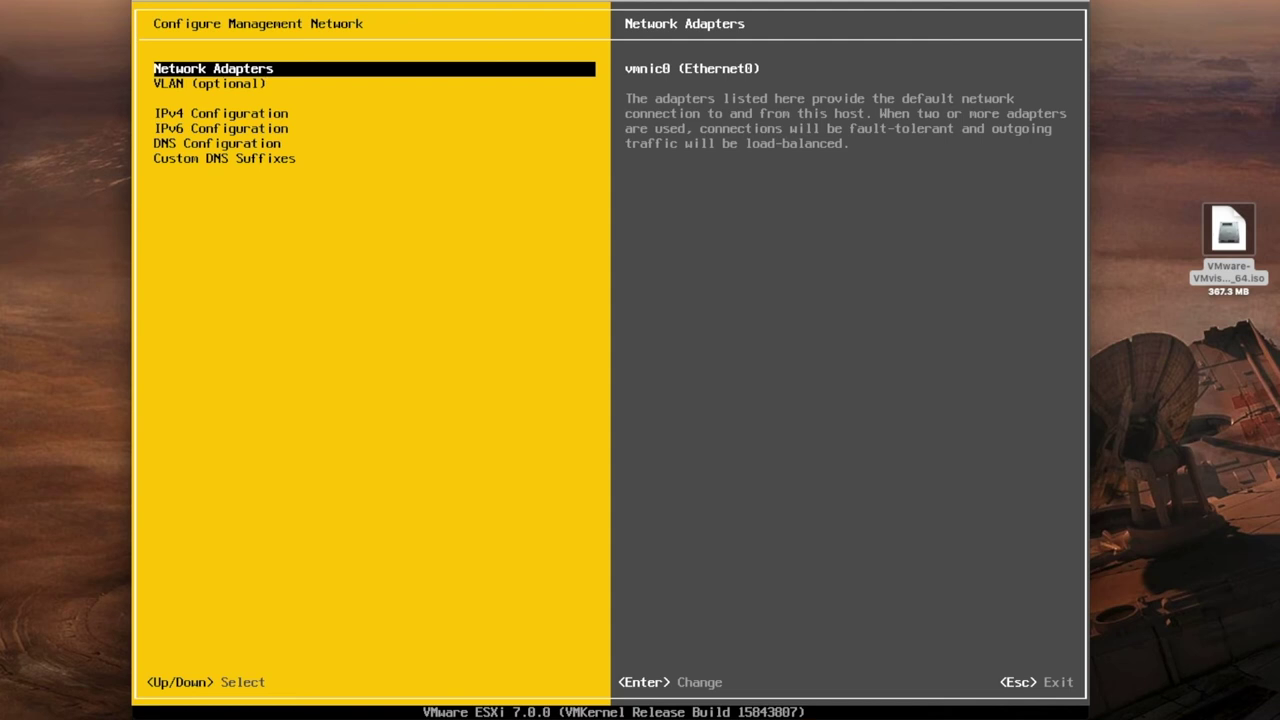
{"action": "key", "text": "Down"}
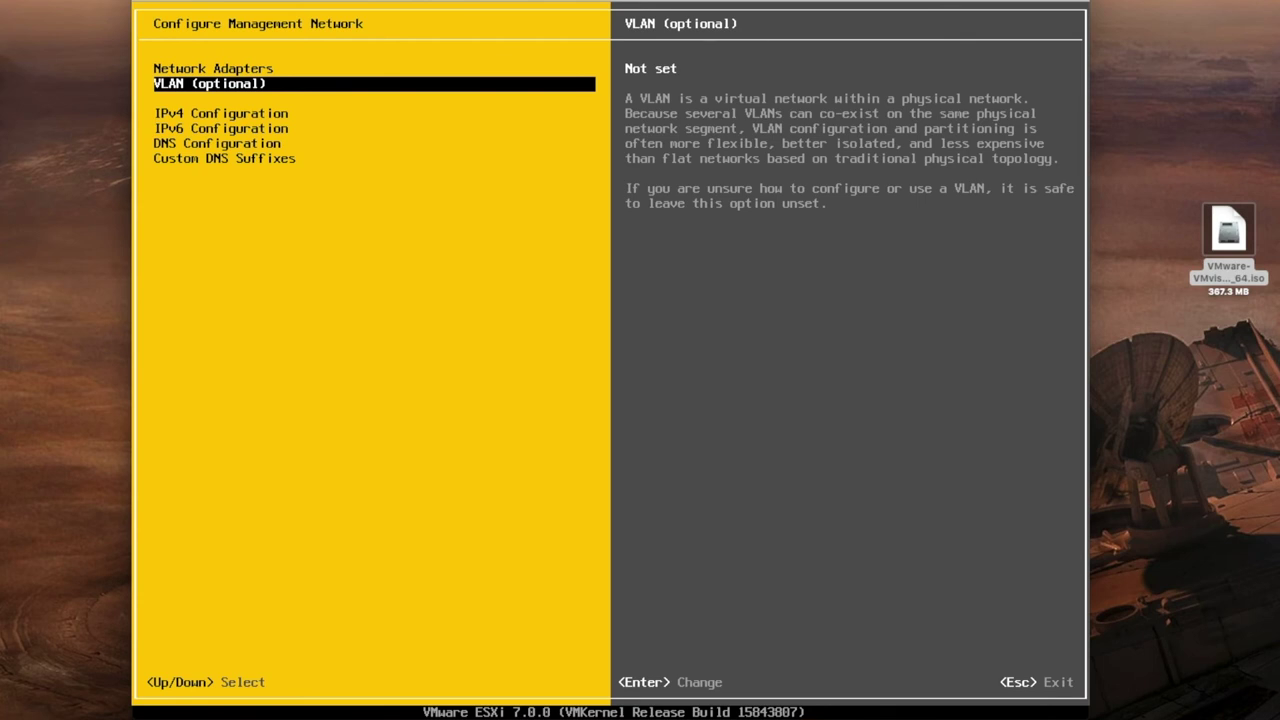
{"action": "key", "text": "Down"}
{"action": "key", "text": "Down"}
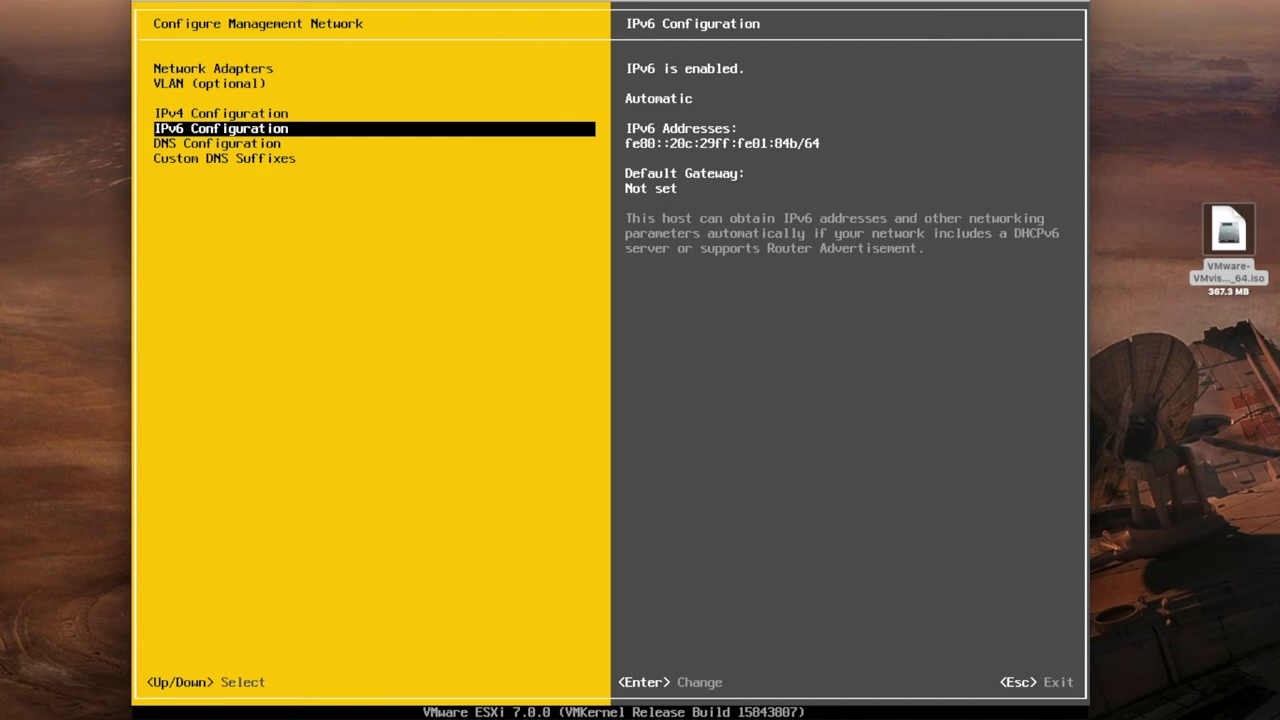
{"action": "key", "text": "Return"}
{"action": "key", "text": "space"}
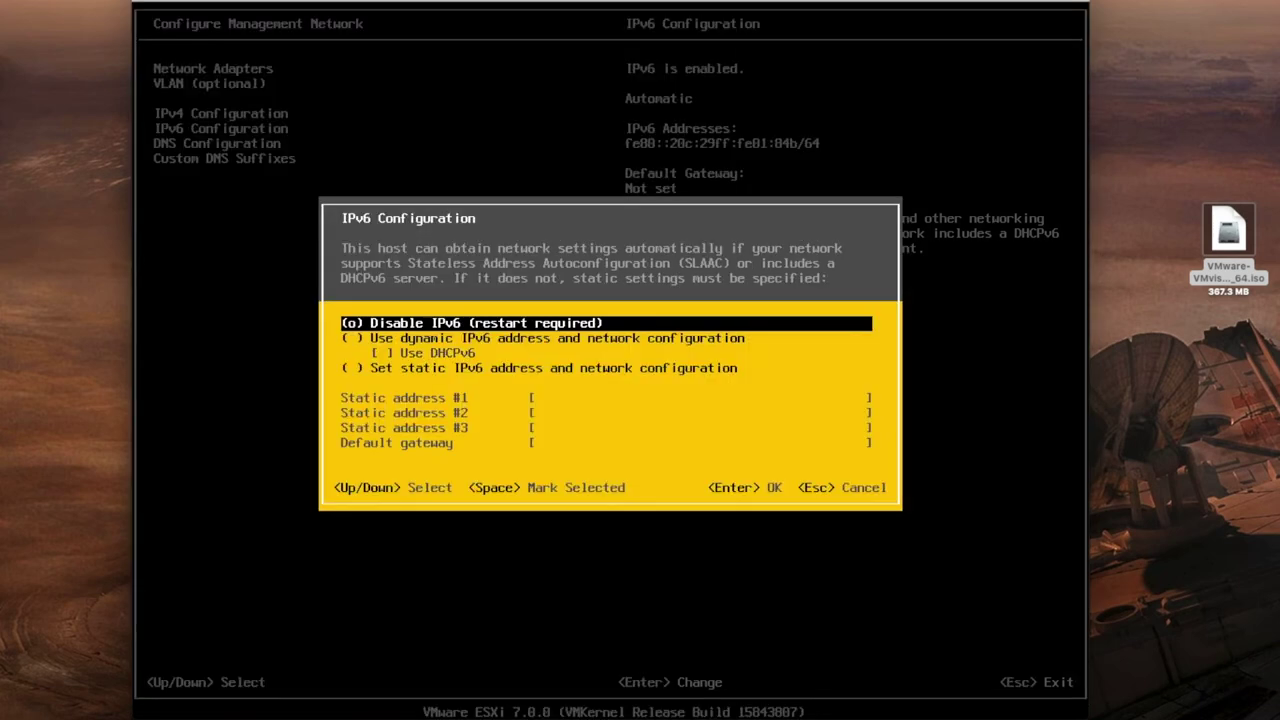
{"action": "key", "text": "Return"}
{"action": "key", "text": "Down"}
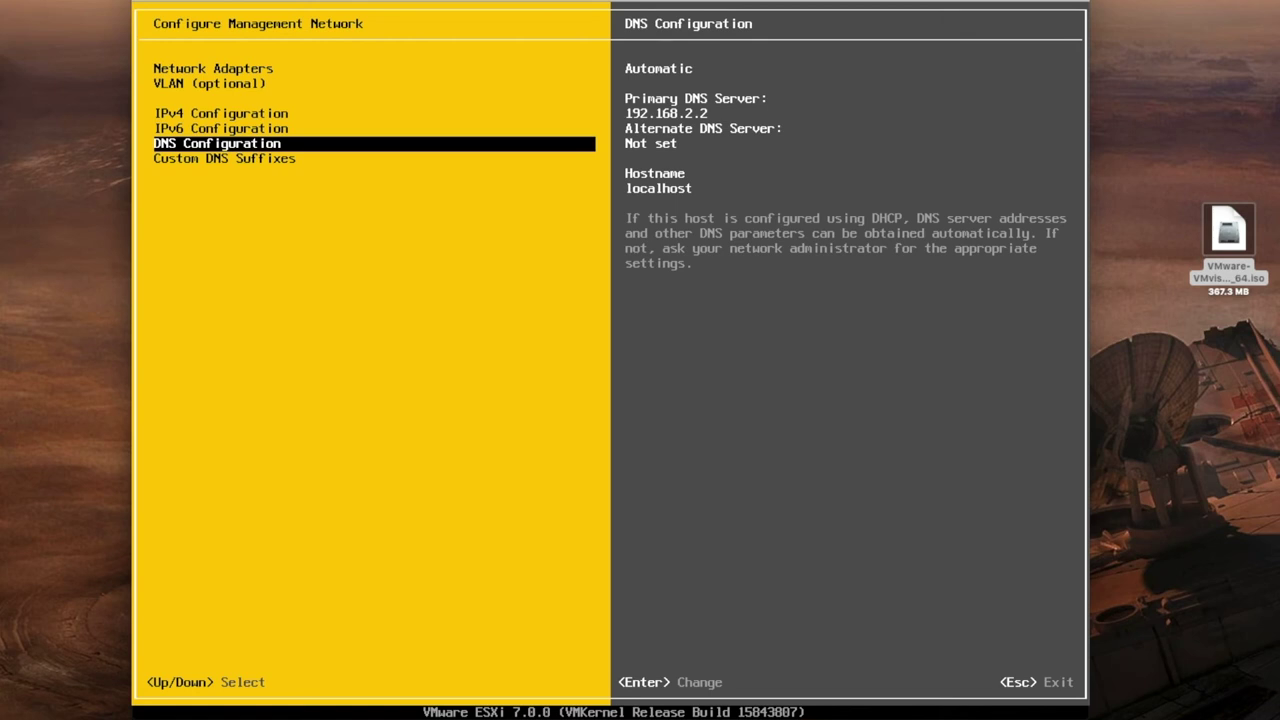
{"action": "key", "text": "Escape"}
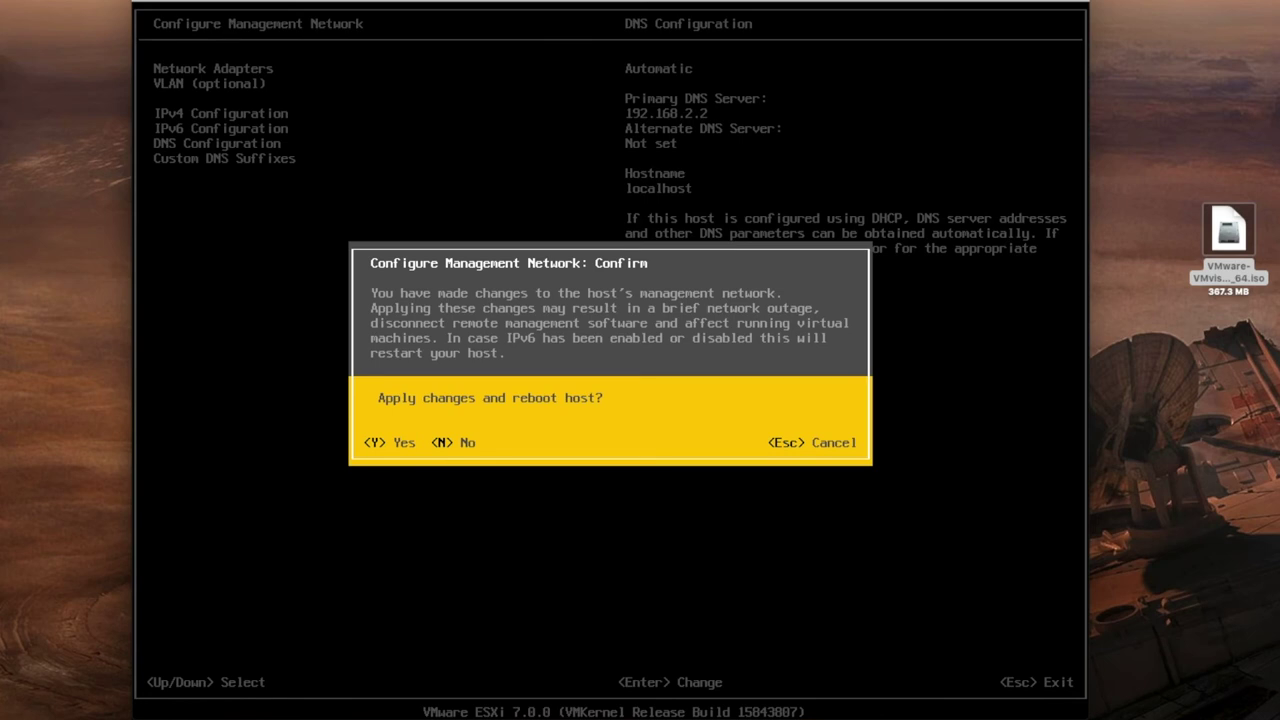
{"action": "key", "text": "y"}
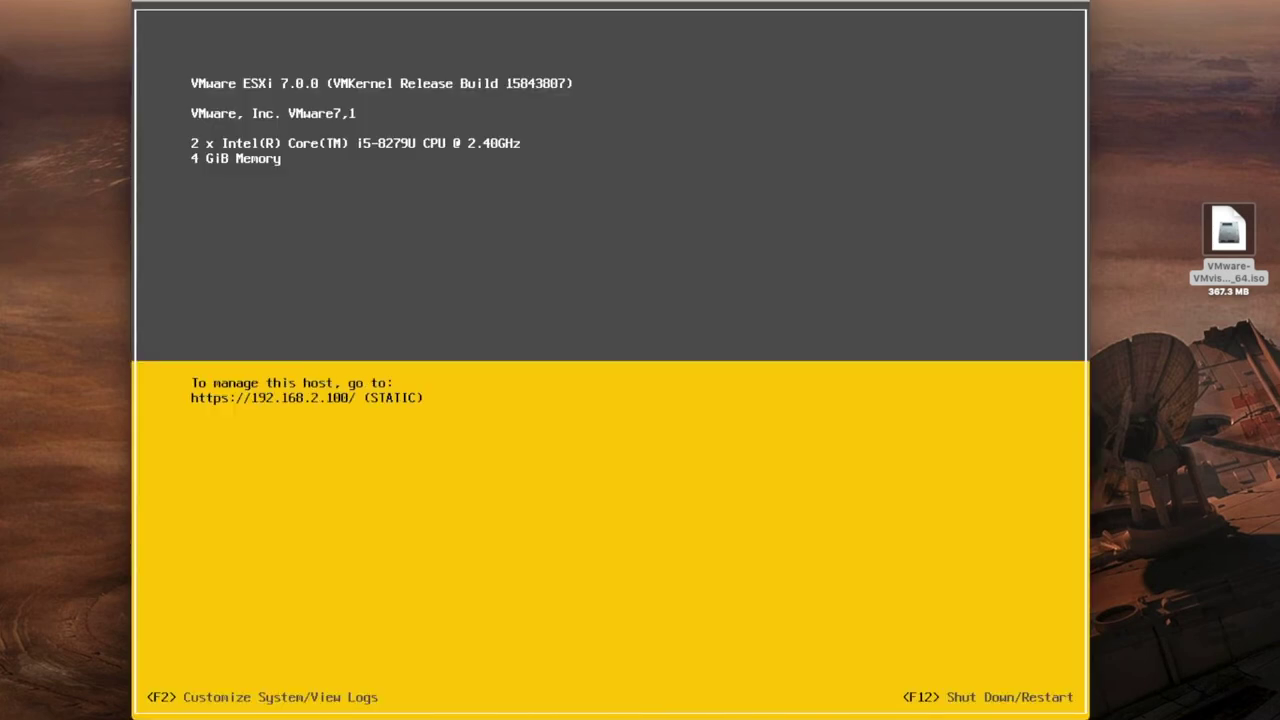
Step: Log in to the rebooted host's system customization as root with the root password
{"action": "key", "text": "F2"}
{"action": "key", "text": "Tab"}
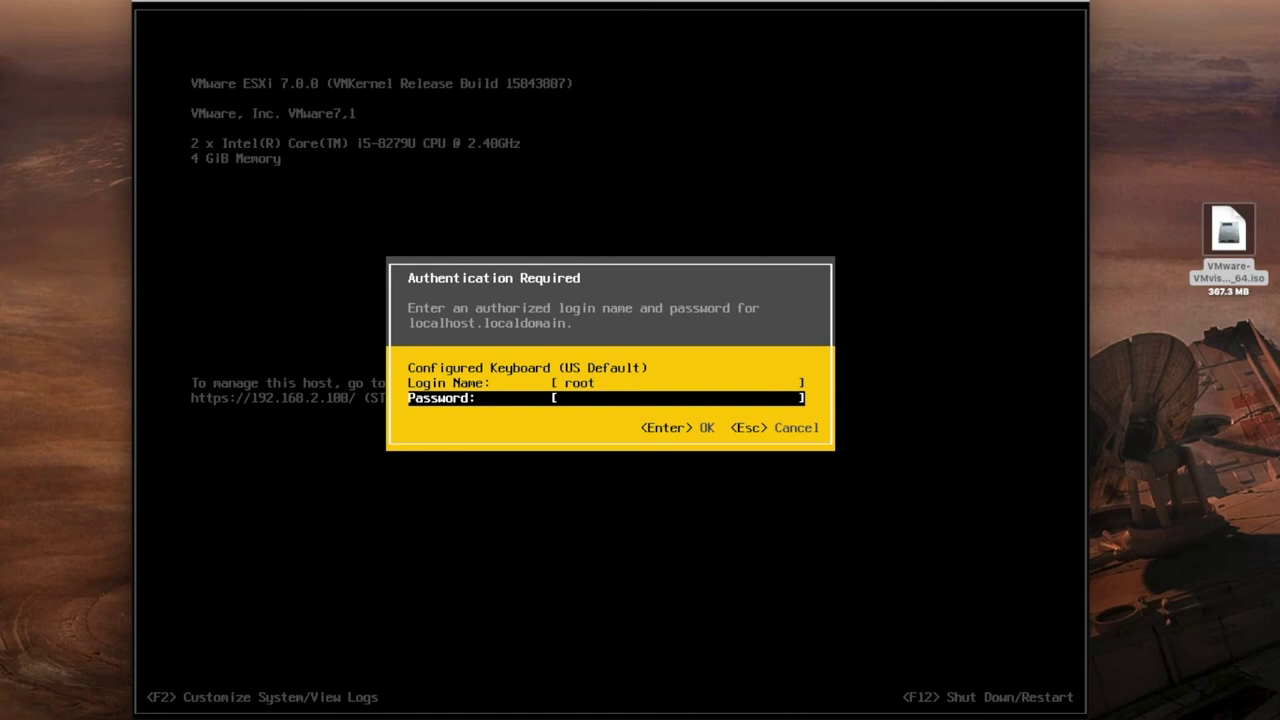
{"action": "type", "text": "***"}
{"action": "key", "text": "Return"}
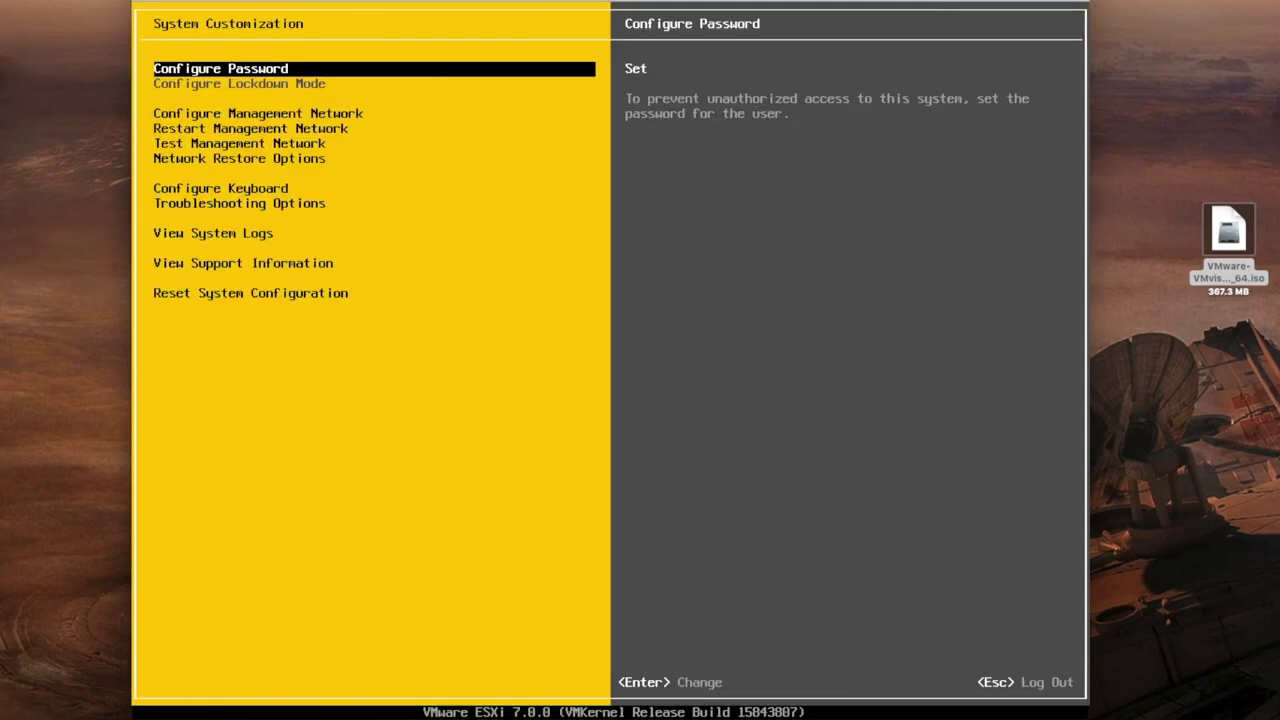
Step: Review the system customization options from the management network entries through troubleshooting, system logs and support information, then log out
{"action": "key", "text": "Down"}
{"action": "key", "text": "Down"}
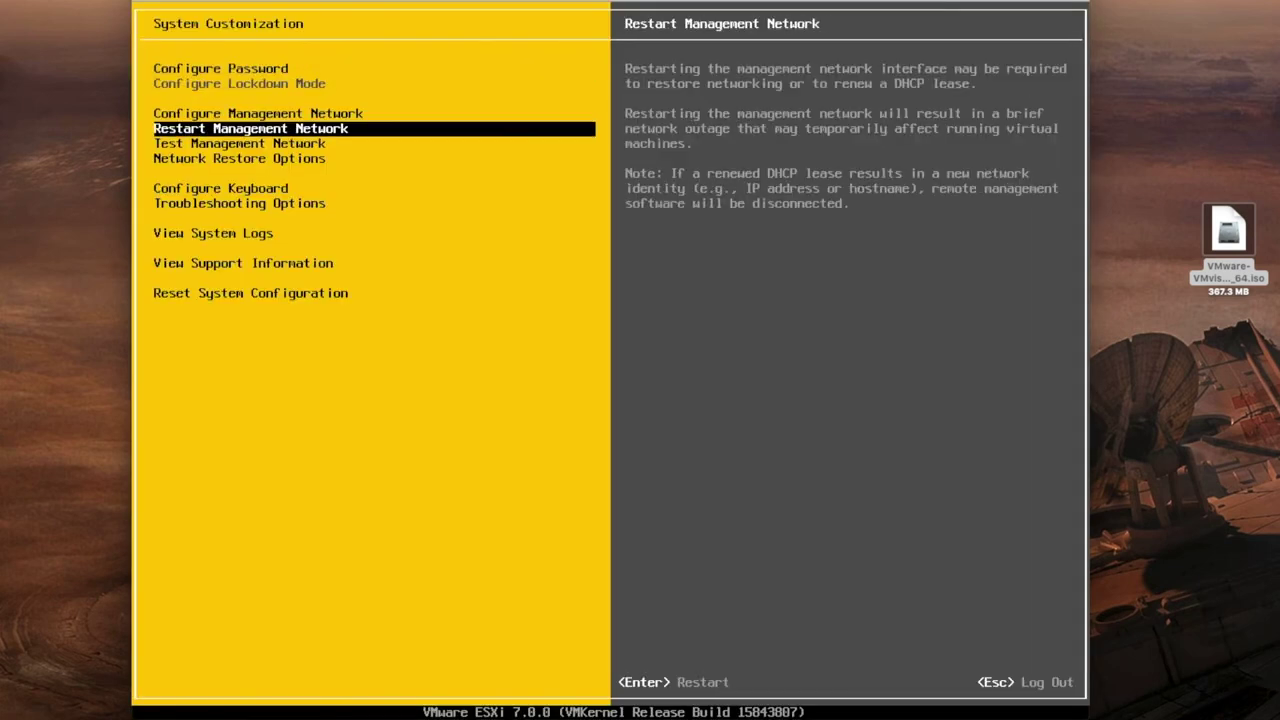
{"action": "key", "text": "Down"}
{"action": "key", "text": "Down"}
{"action": "key", "text": "Down"}
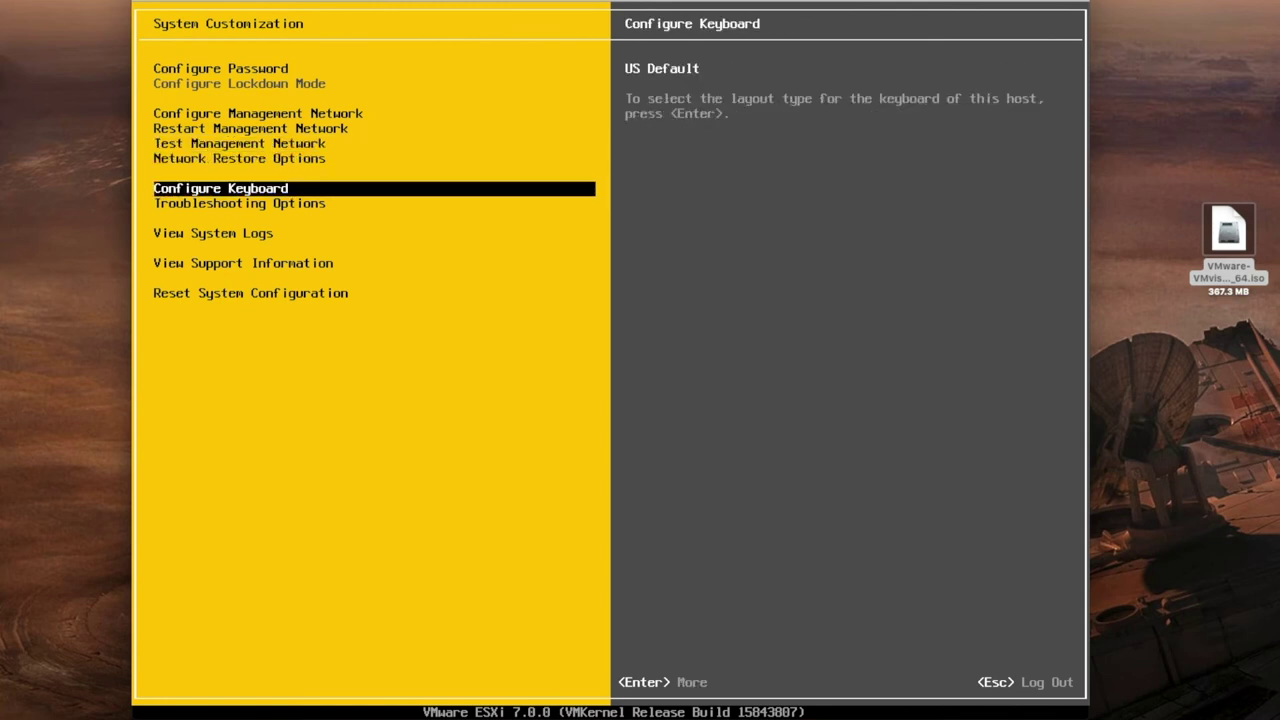
{"action": "key", "text": "Down"}
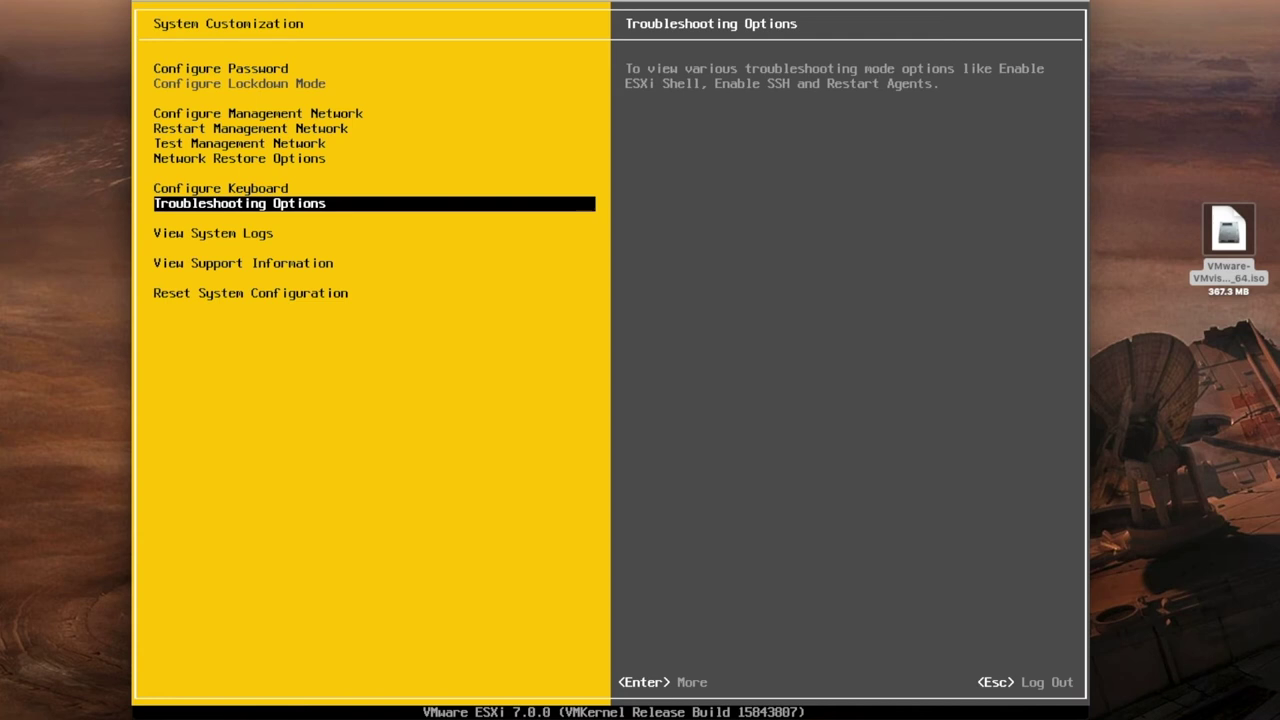
{"action": "key", "text": "Down"}
{"action": "key", "text": "Down"}
{"action": "key", "text": "Up"}
{"action": "key", "text": "Down"}
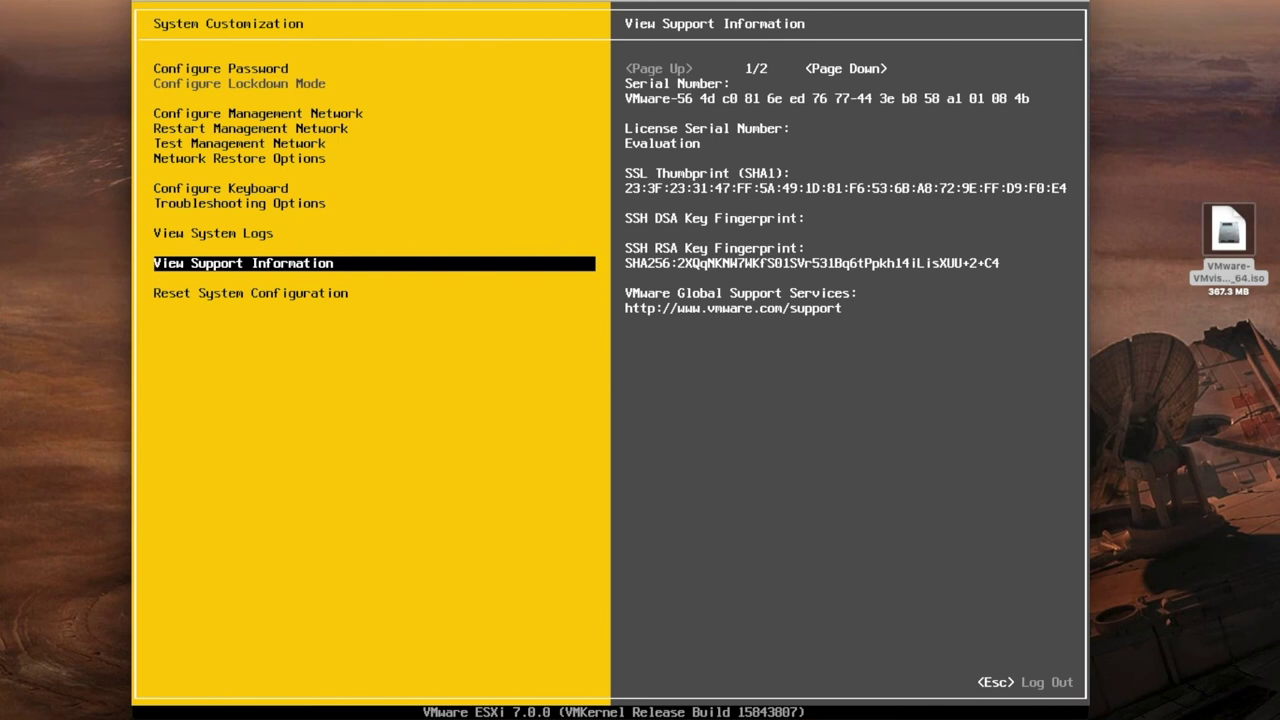
{"action": "key", "text": "Escape"}
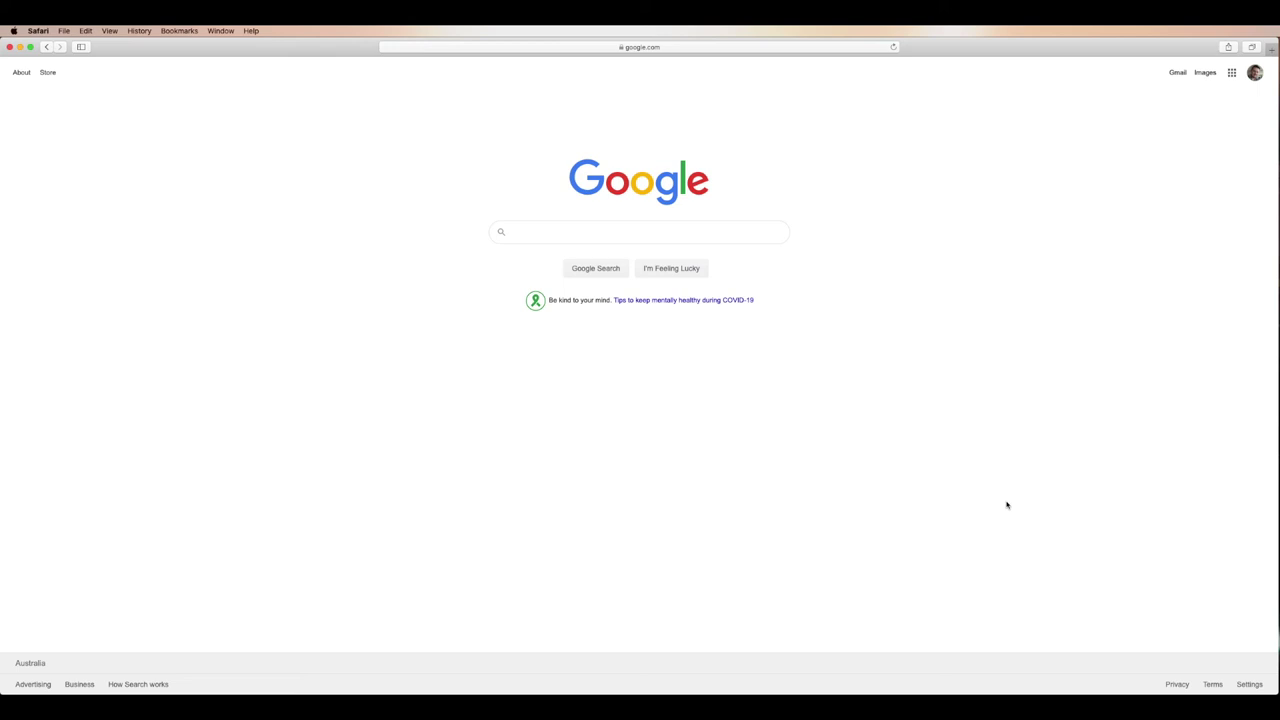
Step: Switch to Safari, open the host's web page at 192.168.2.100 and proceed to it despite the untrusted certificate
{"action": "key", "text": "super+l"}
{"action": "type", "text": "192.168.2.100"}
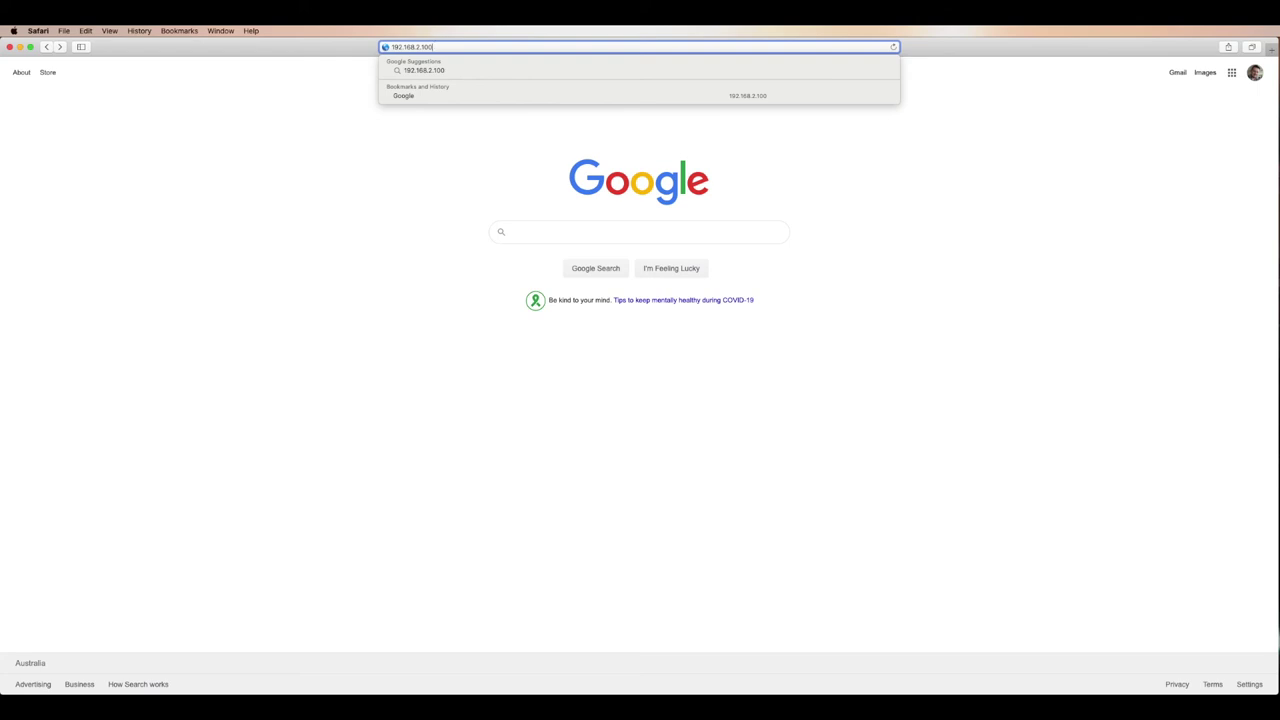
{"action": "key", "text": "Return"}
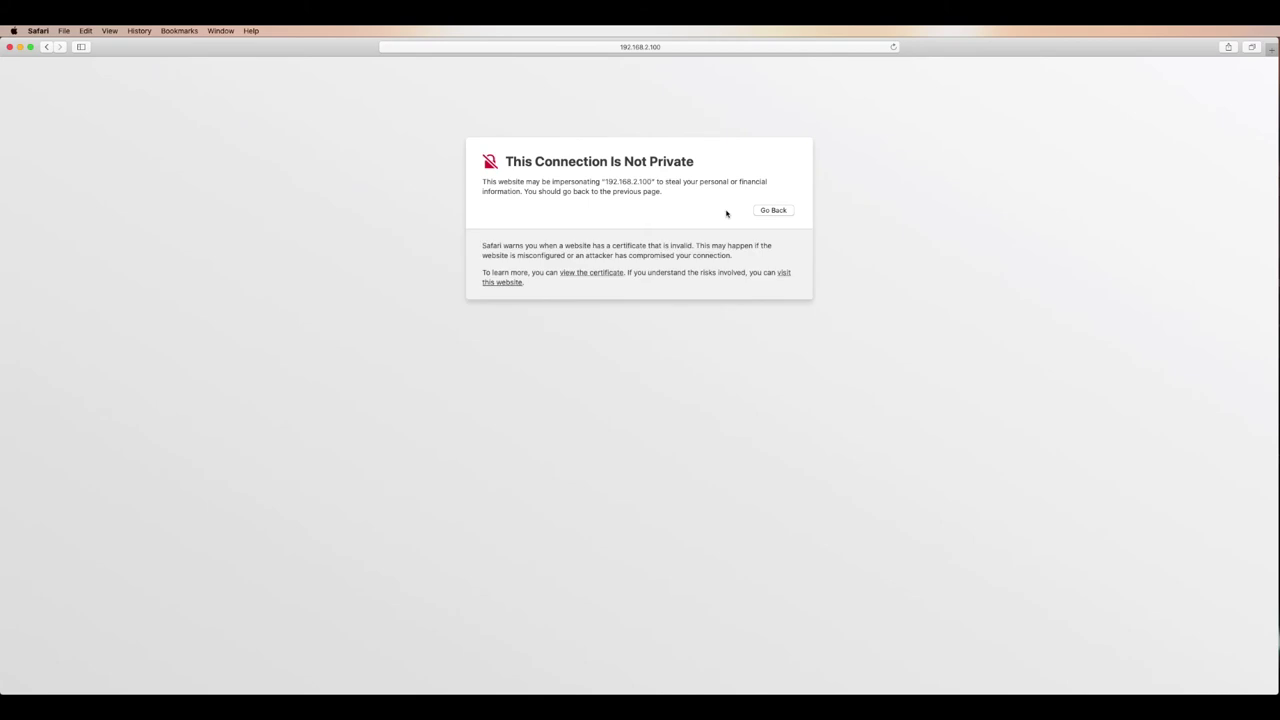
{"action": "left_click", "coordinate": [788, 276]}
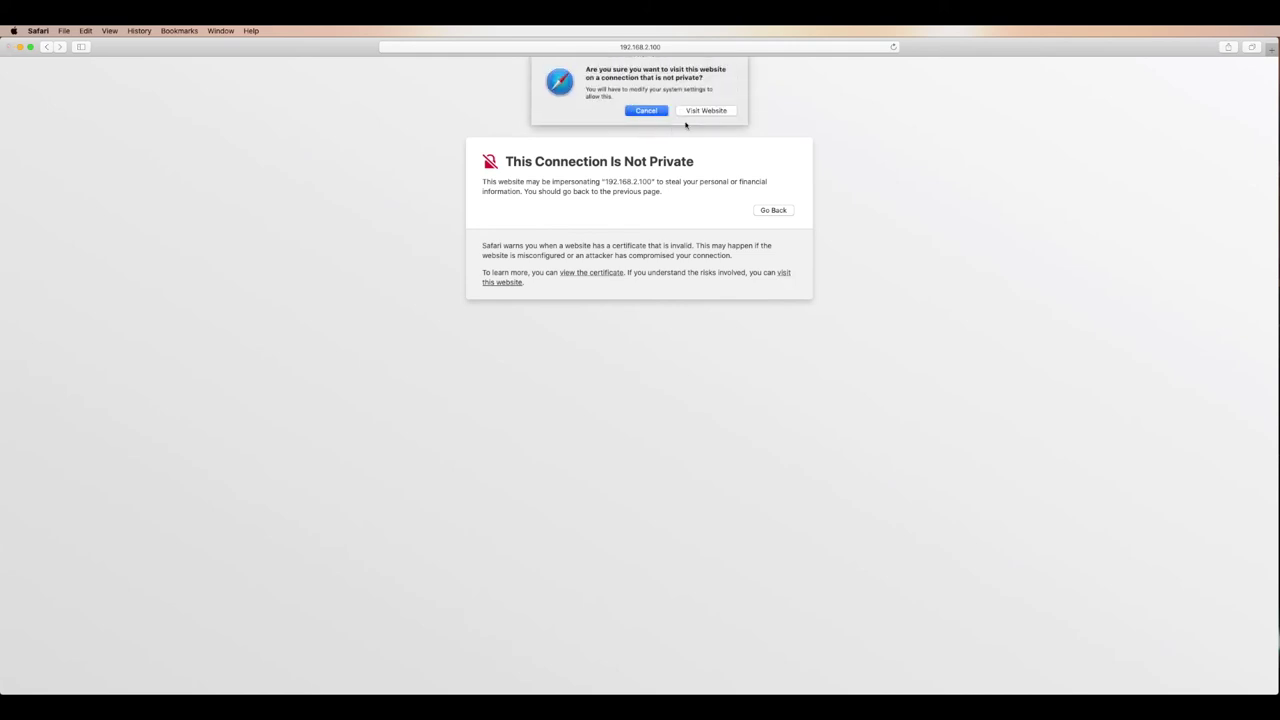
{"action": "left_click", "coordinate": [704, 110]}
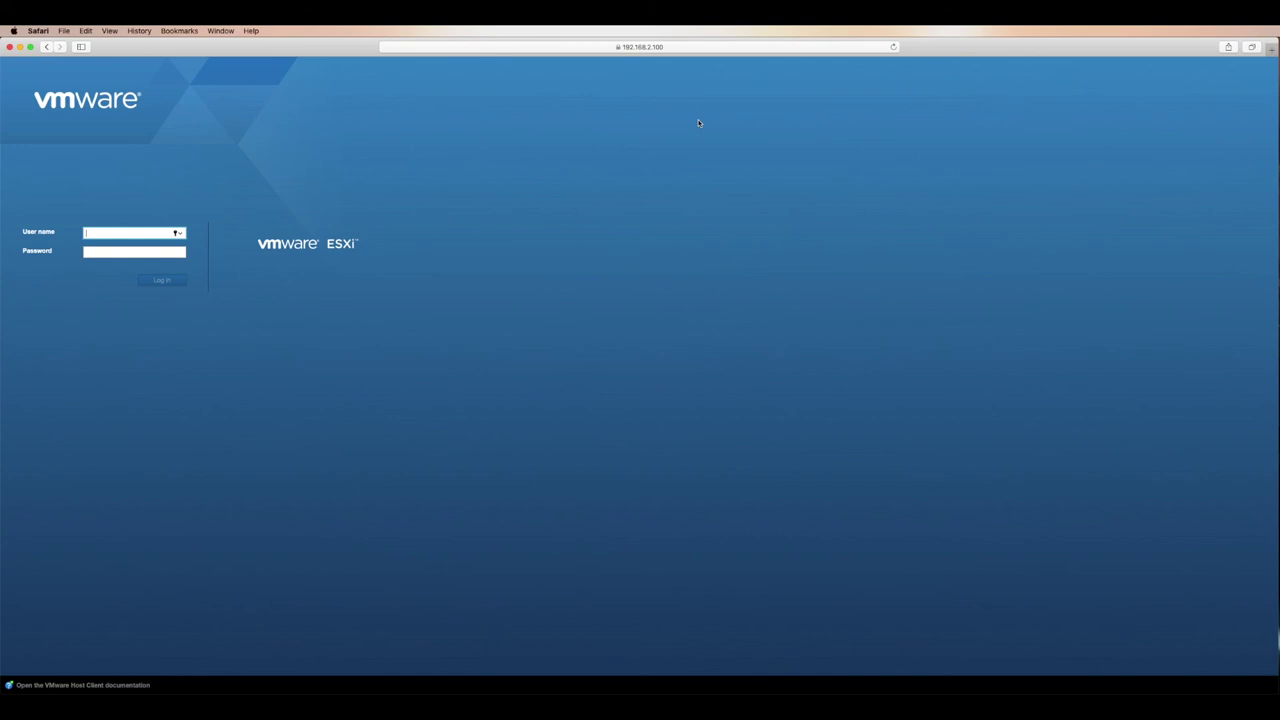
Step: Log in to the ESXi web client as root with the root password and close the Customer Experience Improvement Program dialog
{"action": "type", "text": "root"}
{"action": "left_click", "coordinate": [115, 253]}
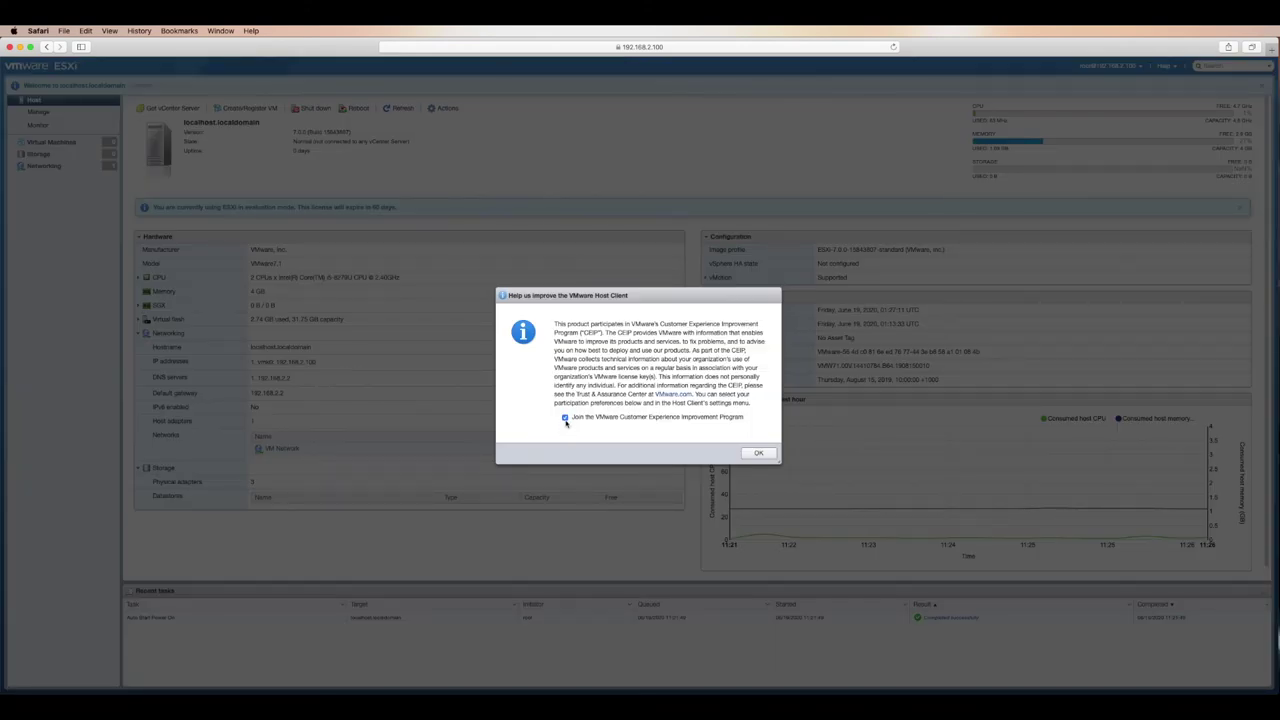
{"action": "left_click", "coordinate": [758, 453]}
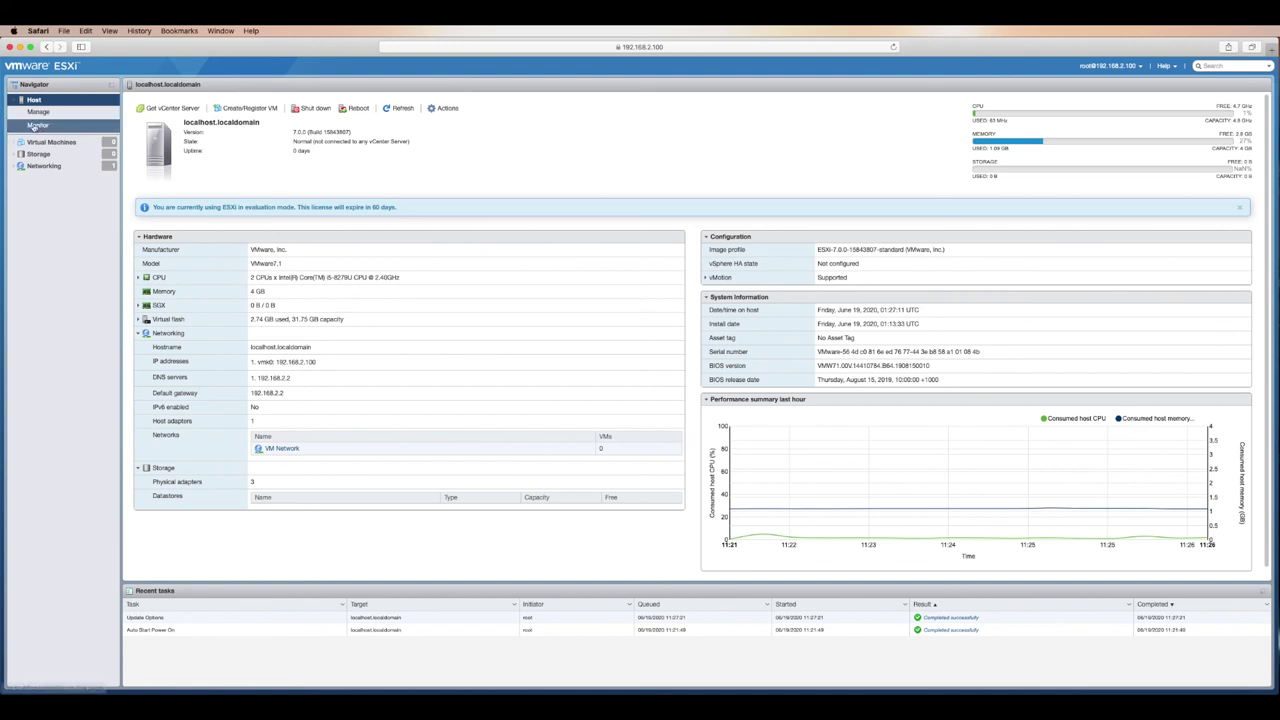
Step: Look through the host's management settings, virtual machines, storage datastores and networking port groups
{"action": "left_click", "coordinate": [40, 112]}
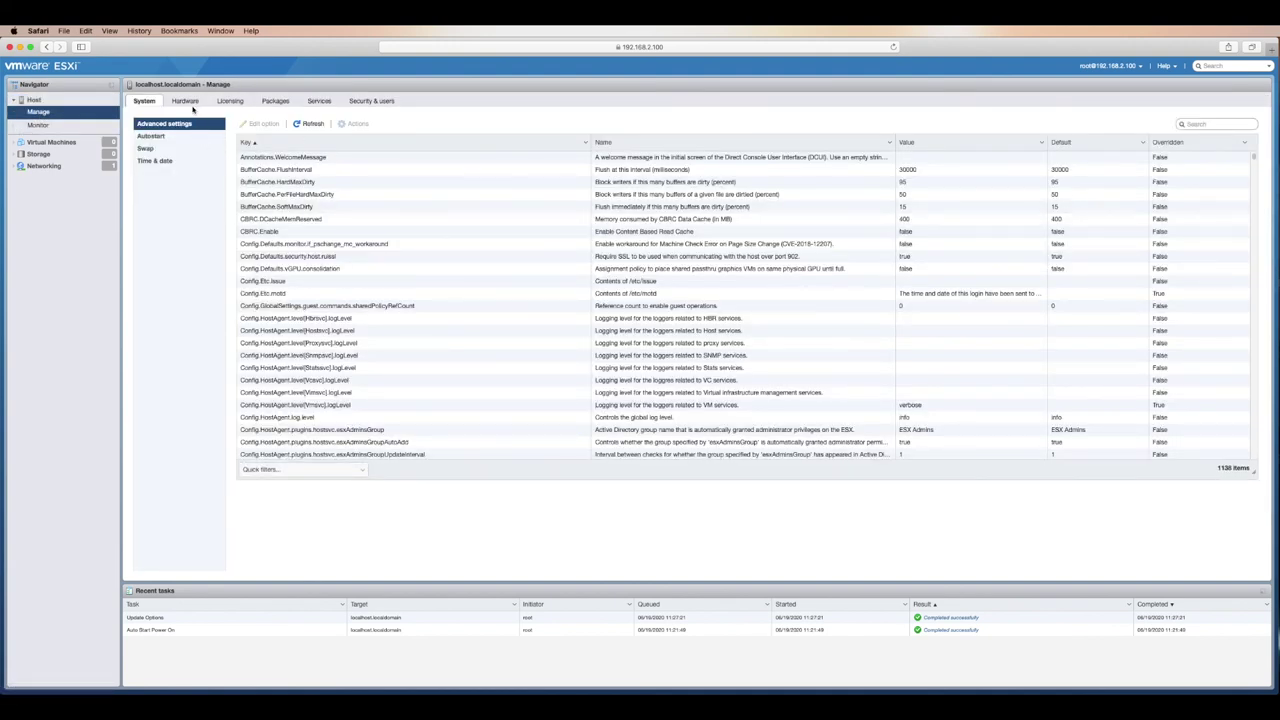
{"action": "left_click", "coordinate": [51, 144]}
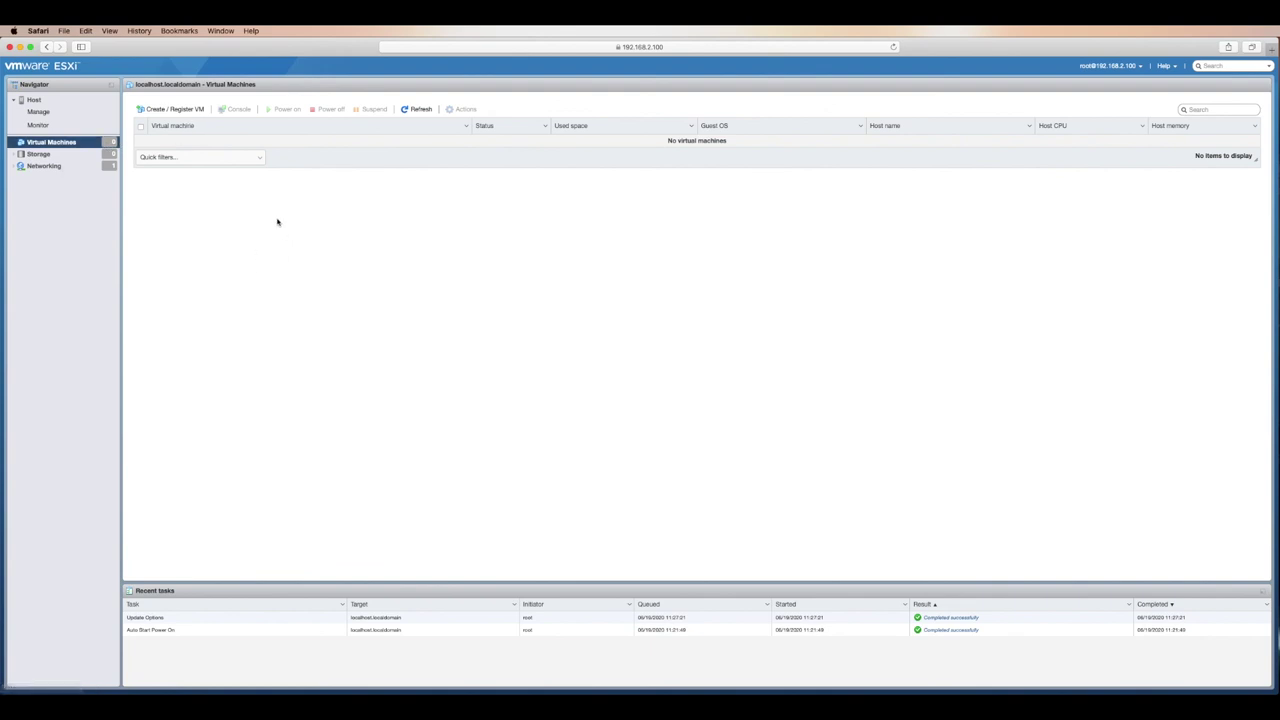
{"action": "left_click", "coordinate": [45, 158]}
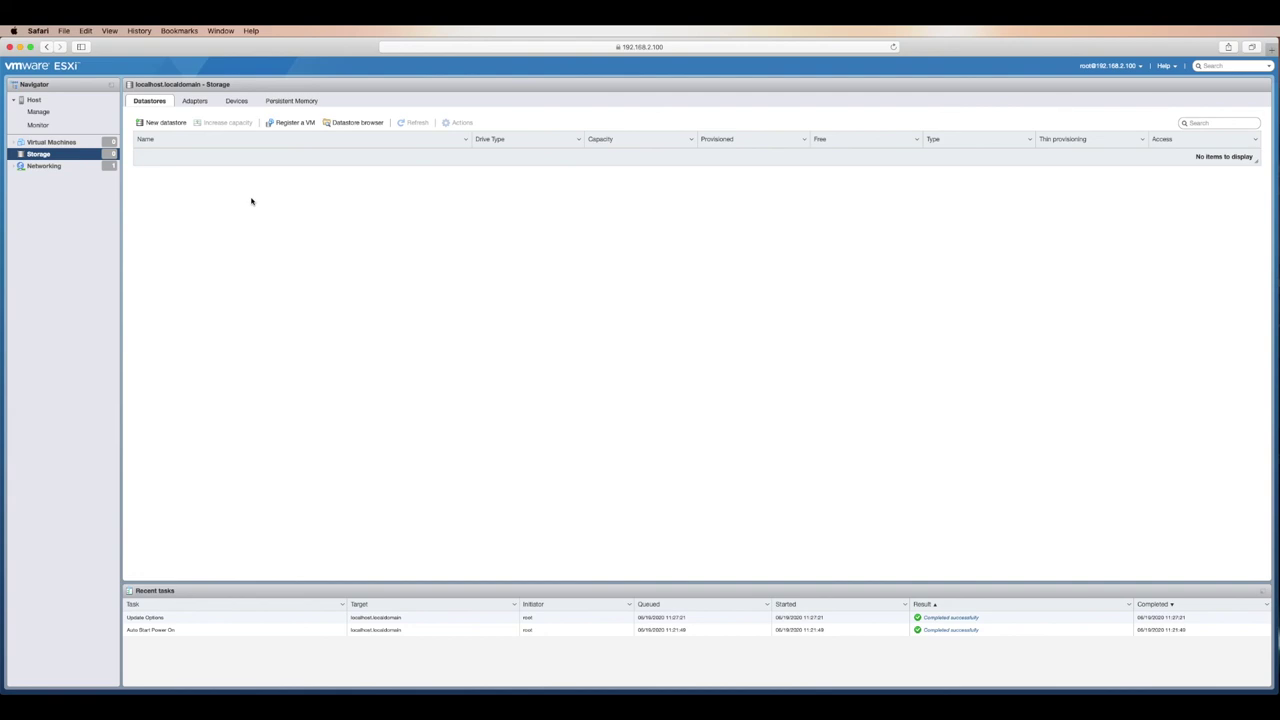
{"action": "left_click", "coordinate": [53, 168]}
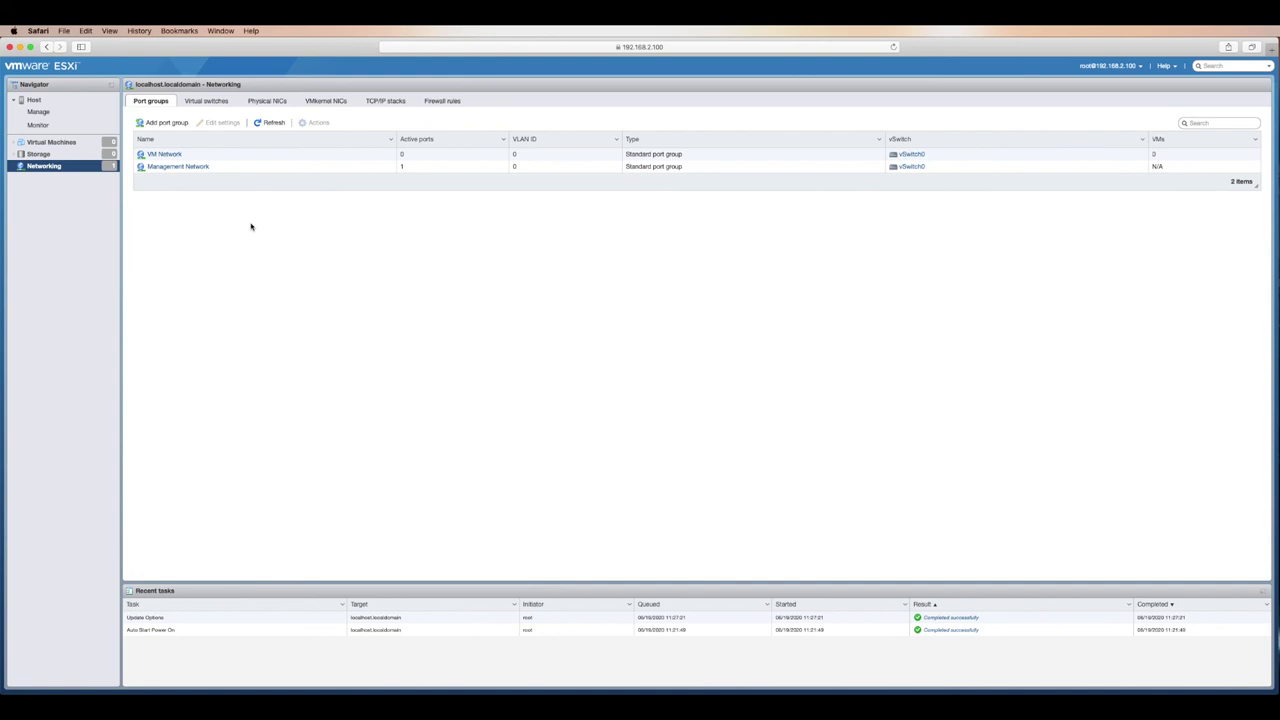
{"action": "left_click", "coordinate": [45, 143]}
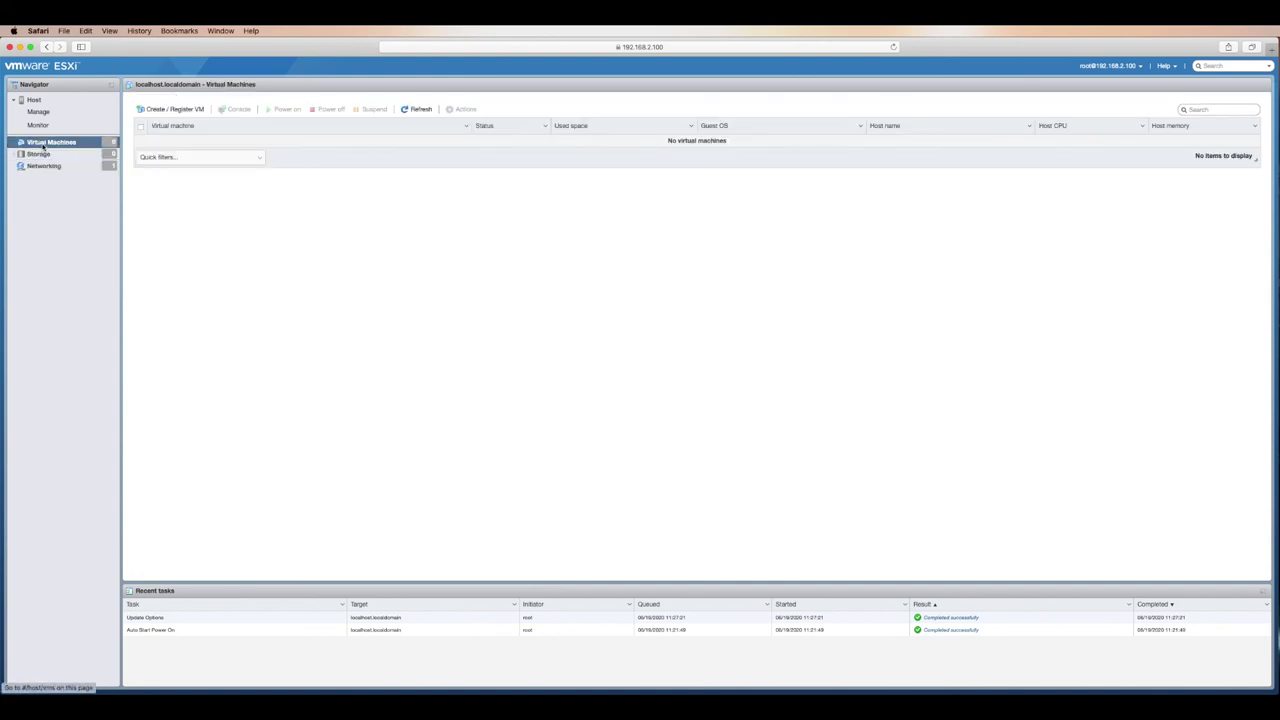
Step: Return to the host overview and bring up the actions available for the host
{"action": "left_click", "coordinate": [34, 101]}
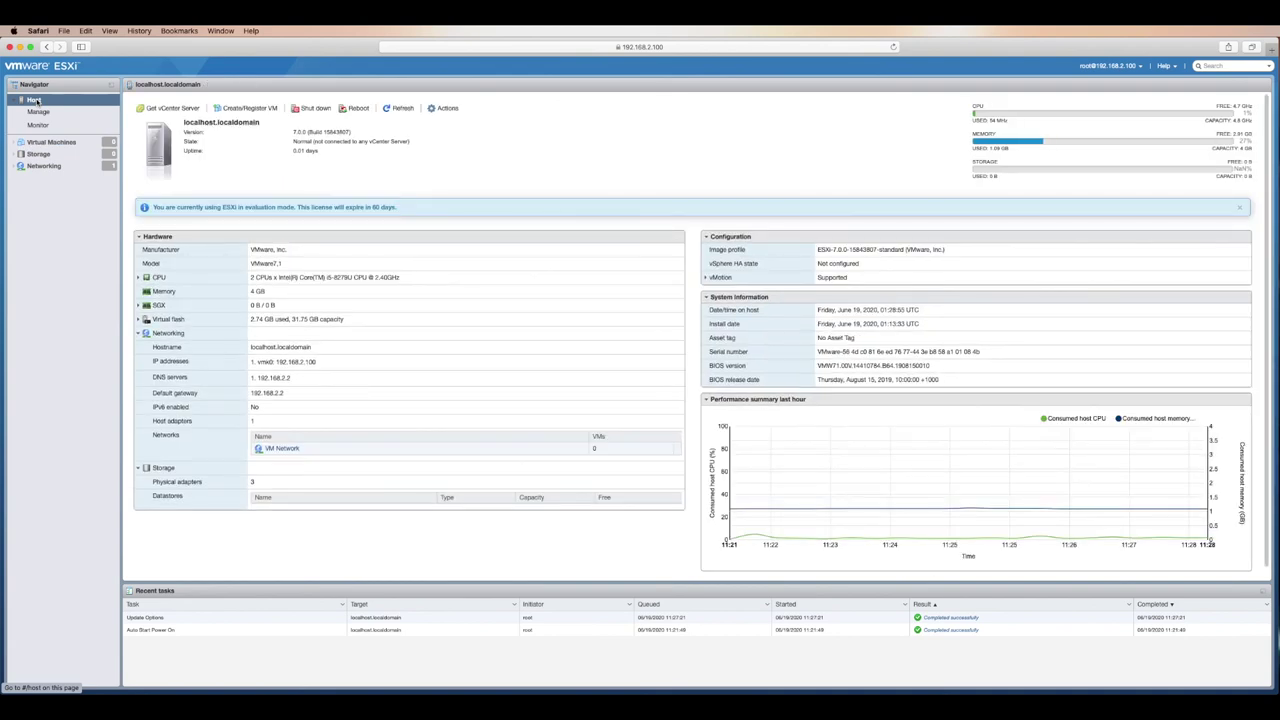
{"action": "right_click", "coordinate": [35, 101]}
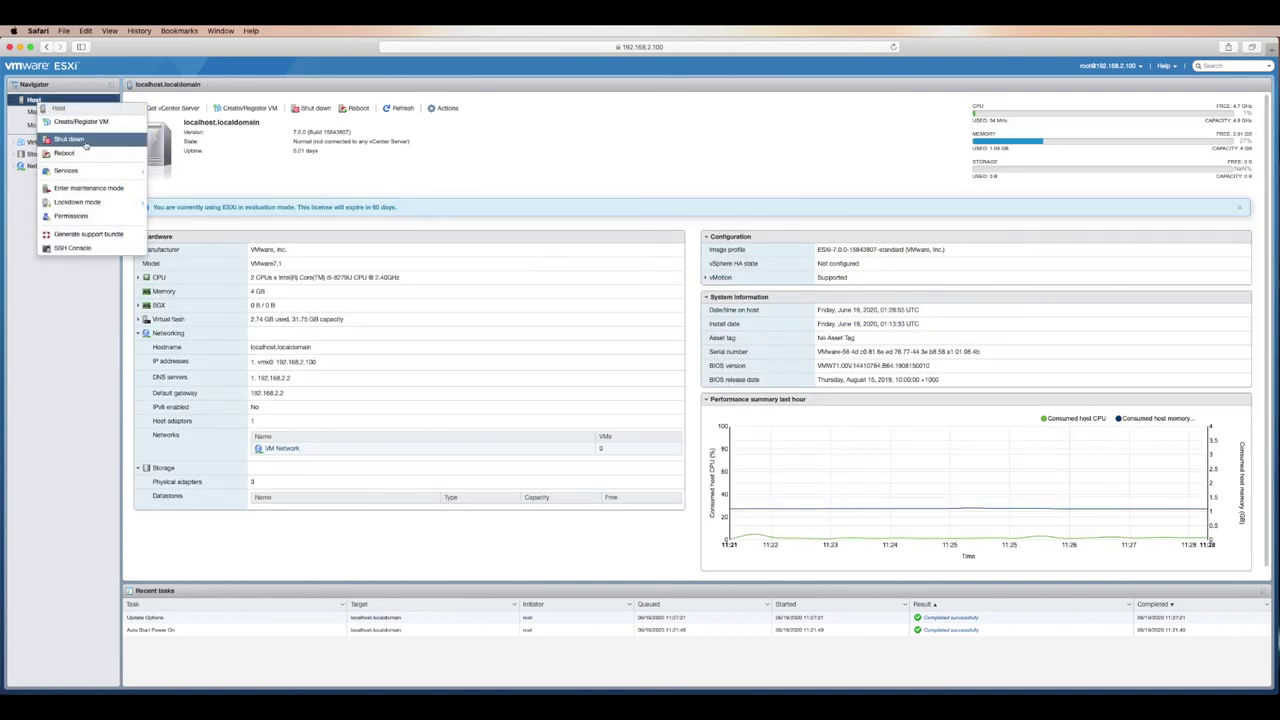